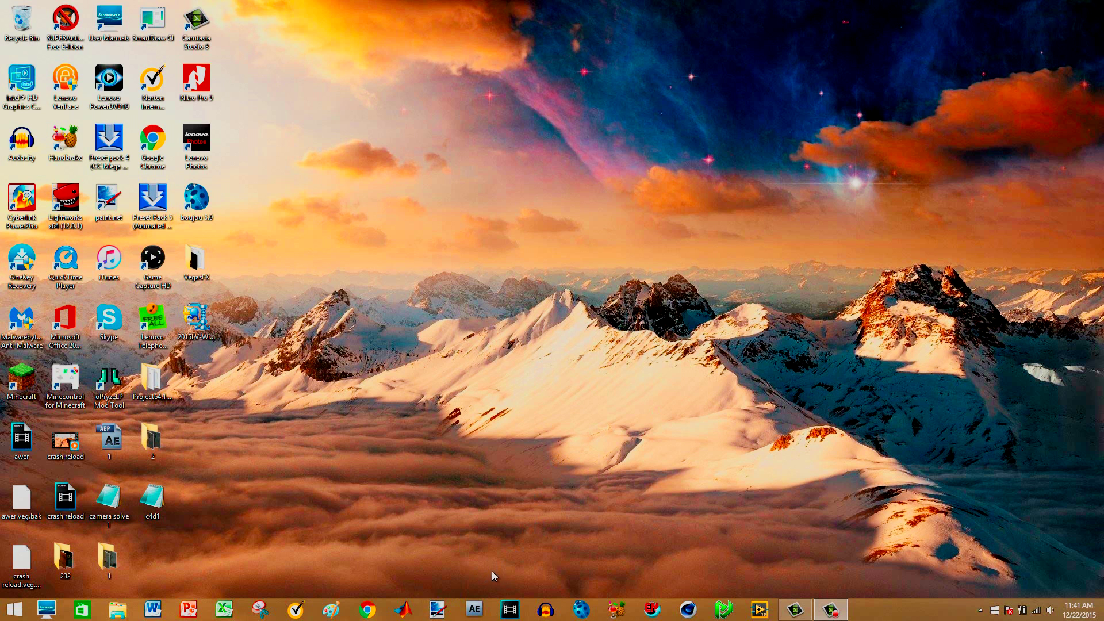
Step: Launch Vegas Pro and open the crash reload VEG project from the Desktop
click(512, 611)
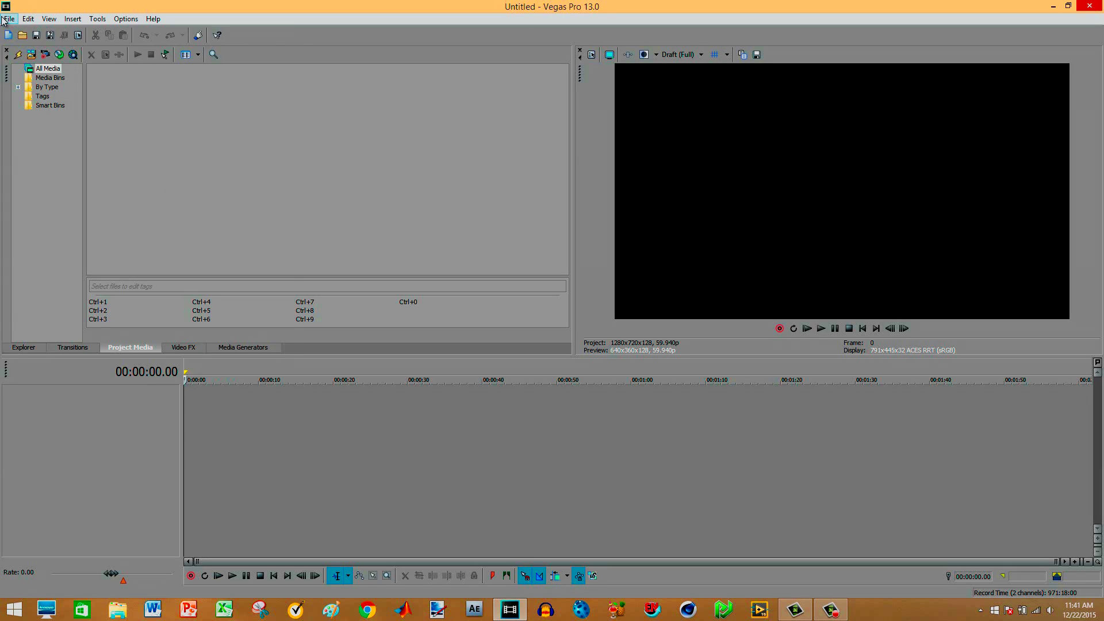
click(9, 19)
click(32, 47)
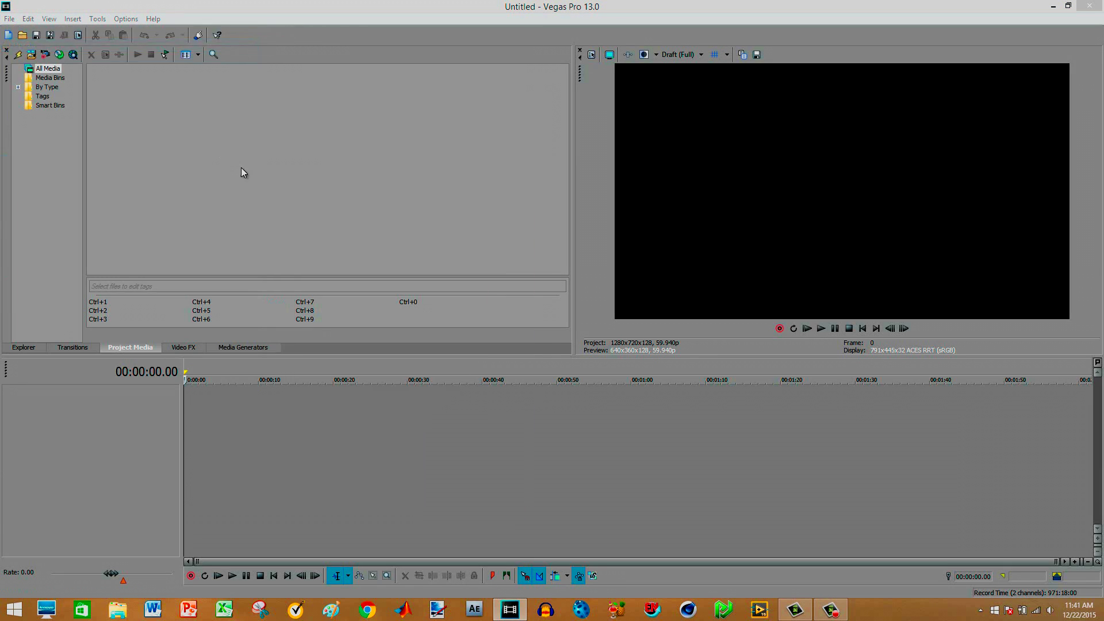
click(46, 105)
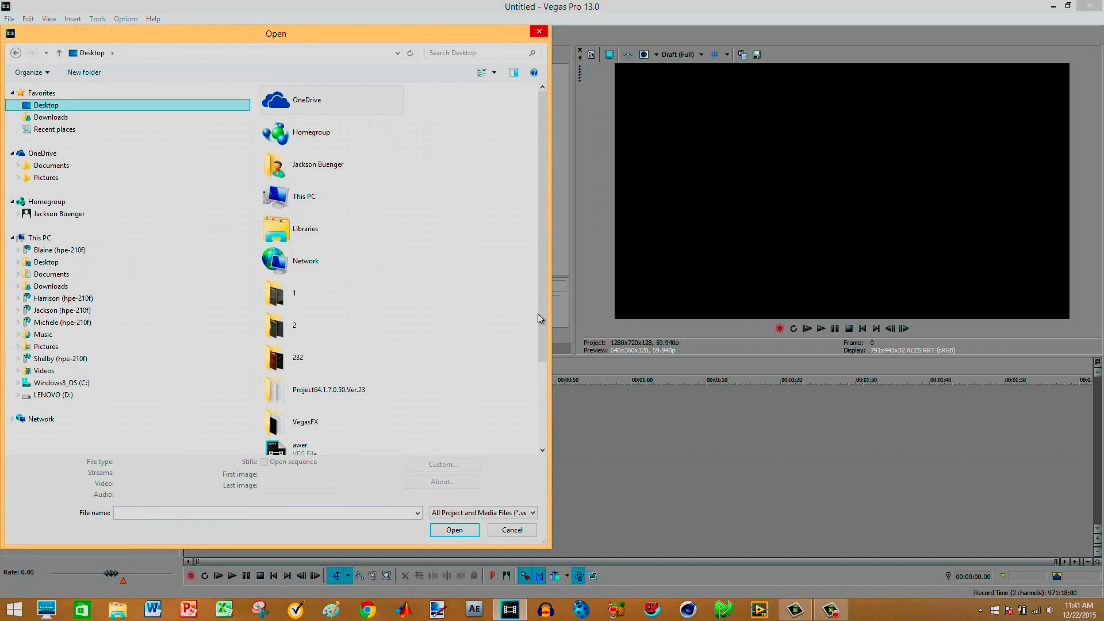
drag(540, 318, 538, 411)
click(322, 417)
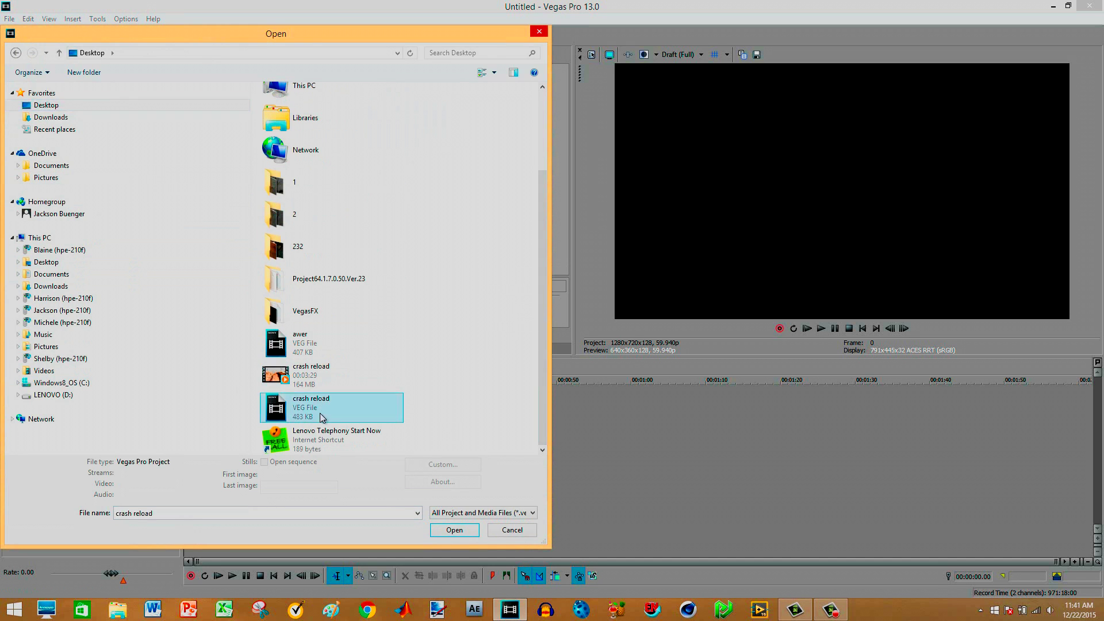
double_click(322, 417)
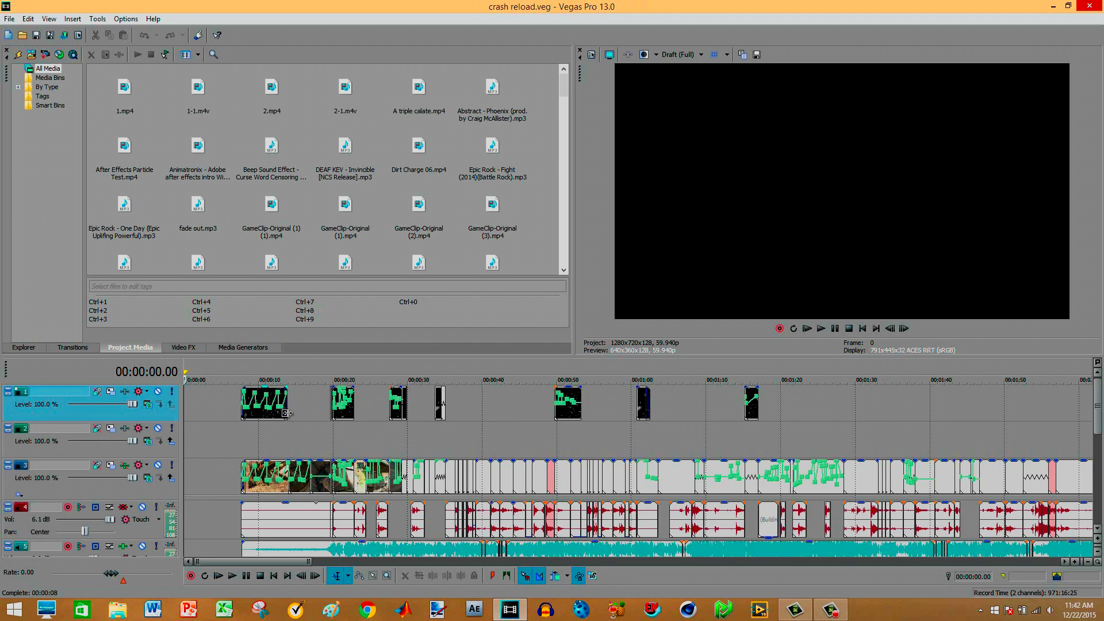
Step: Mark a loop region over the tunnel clip on the timeline, from about 00:00:16.56 to 00:00:19.40
scroll(200, 444, down, 10)
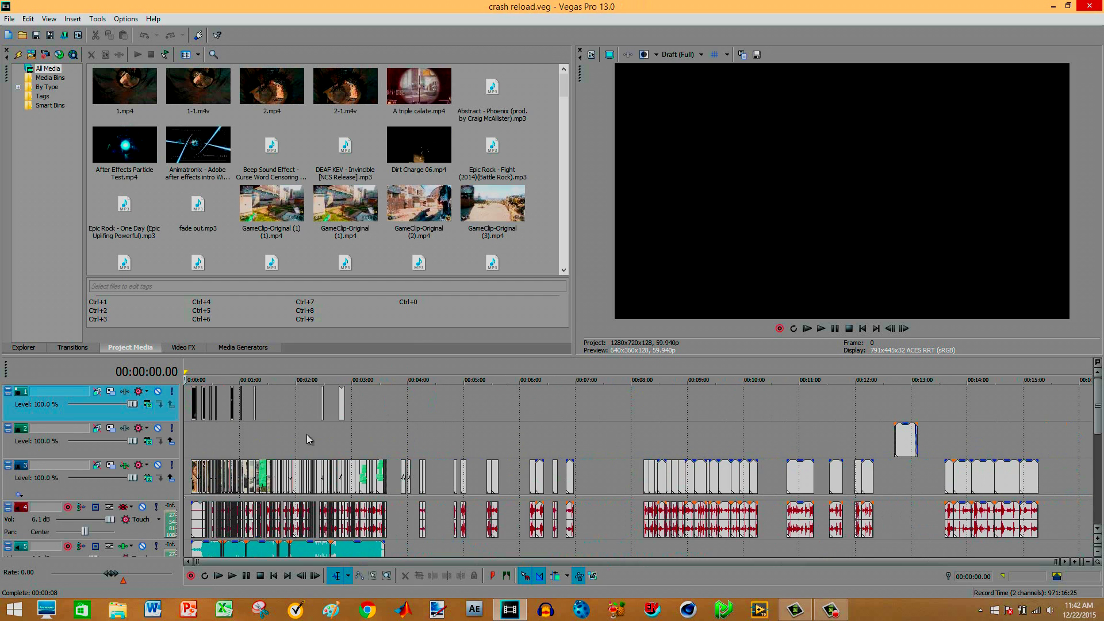
drag(391, 439, 196, 439)
click(208, 440)
scroll(208, 440, up, 6)
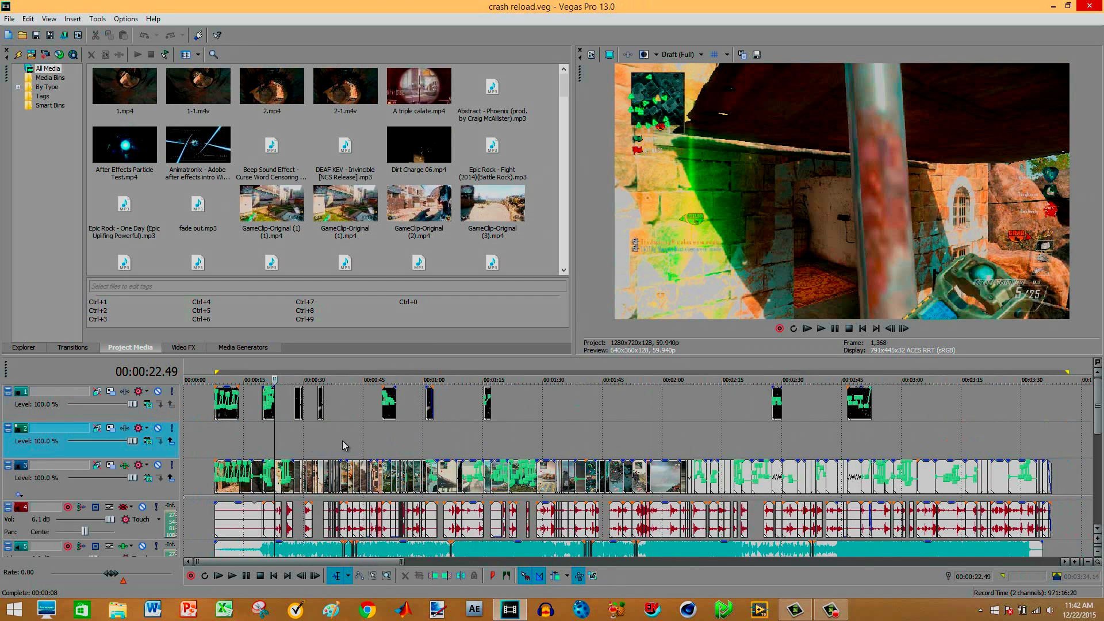
scroll(343, 440, up, 5)
click(457, 443)
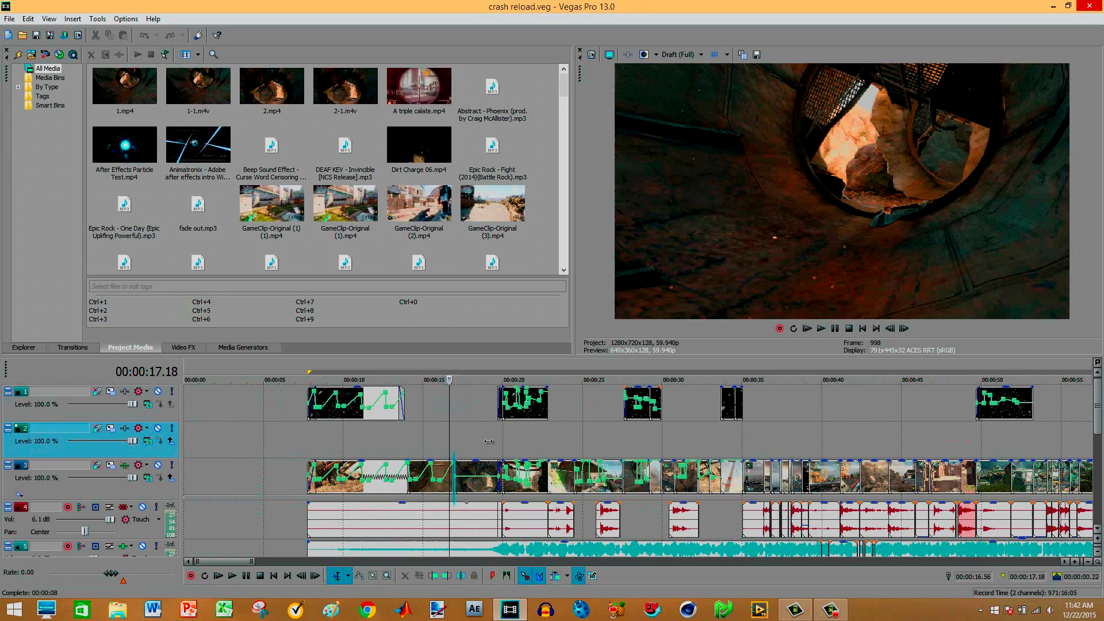
drag(488, 441, 580, 443)
scroll(492, 451, up, 3)
click(529, 440)
drag(515, 440, 631, 437)
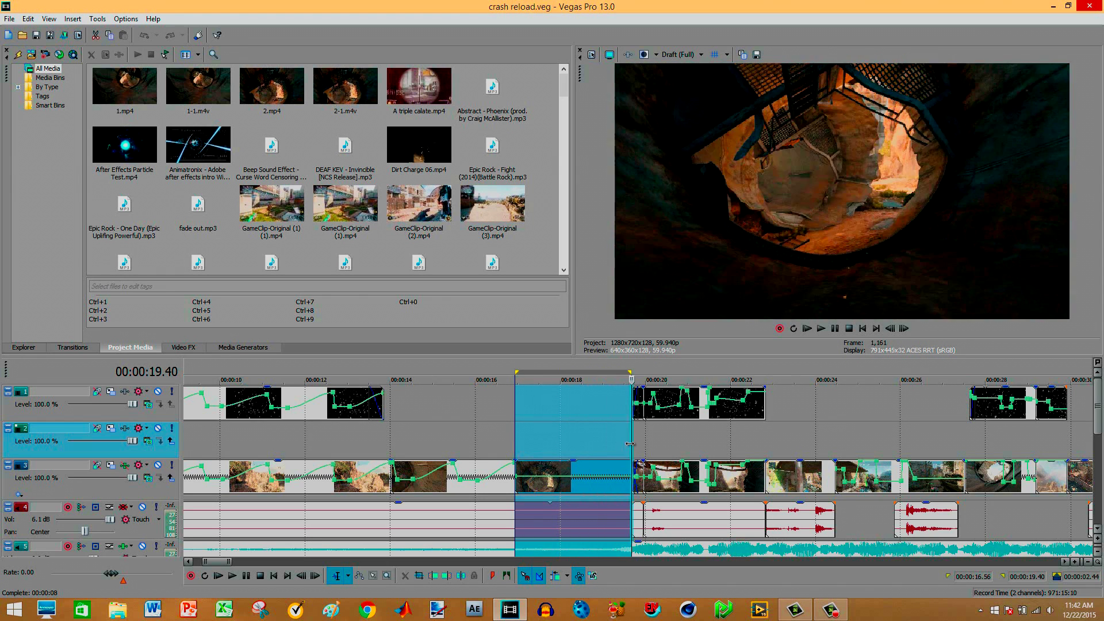
Step: Set up a render of the loop region as a JPEG image sequence
click(9, 19)
click(26, 103)
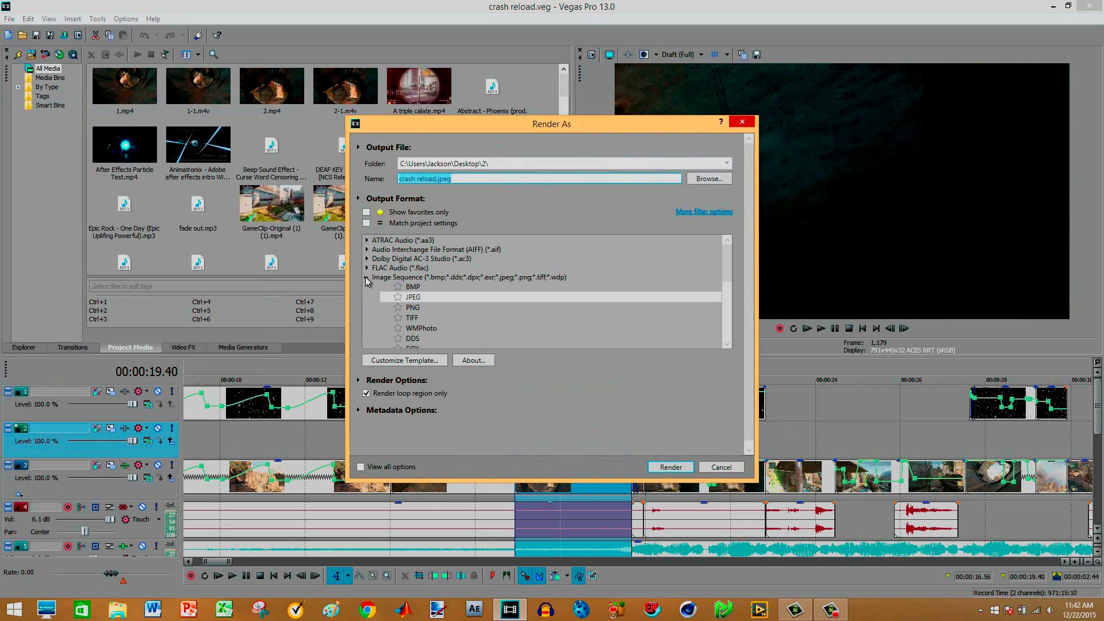
click(366, 278)
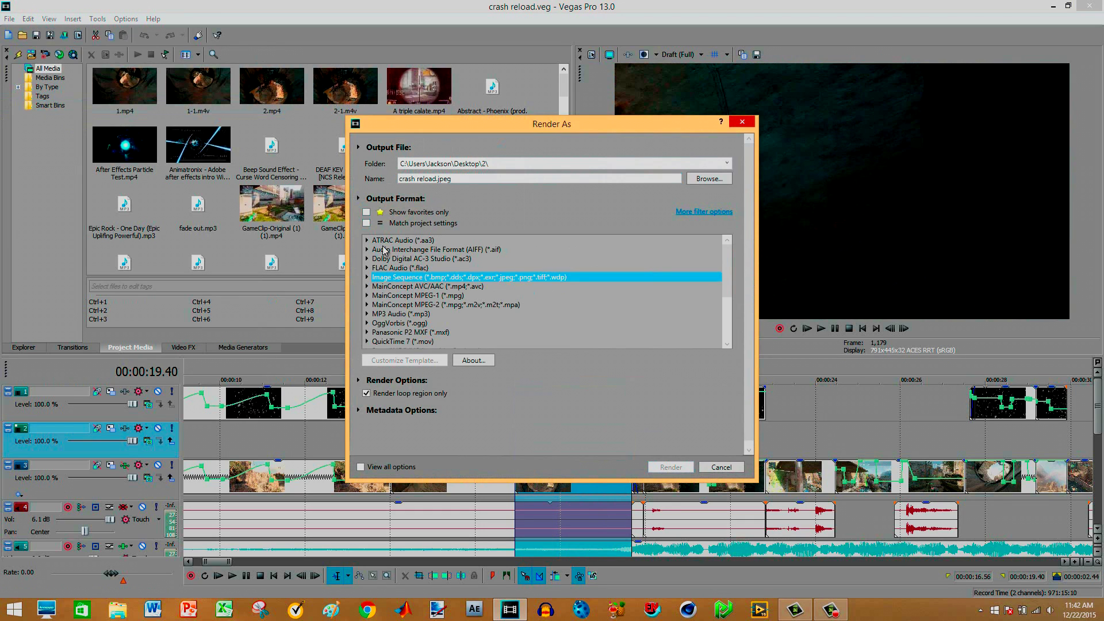
click(367, 279)
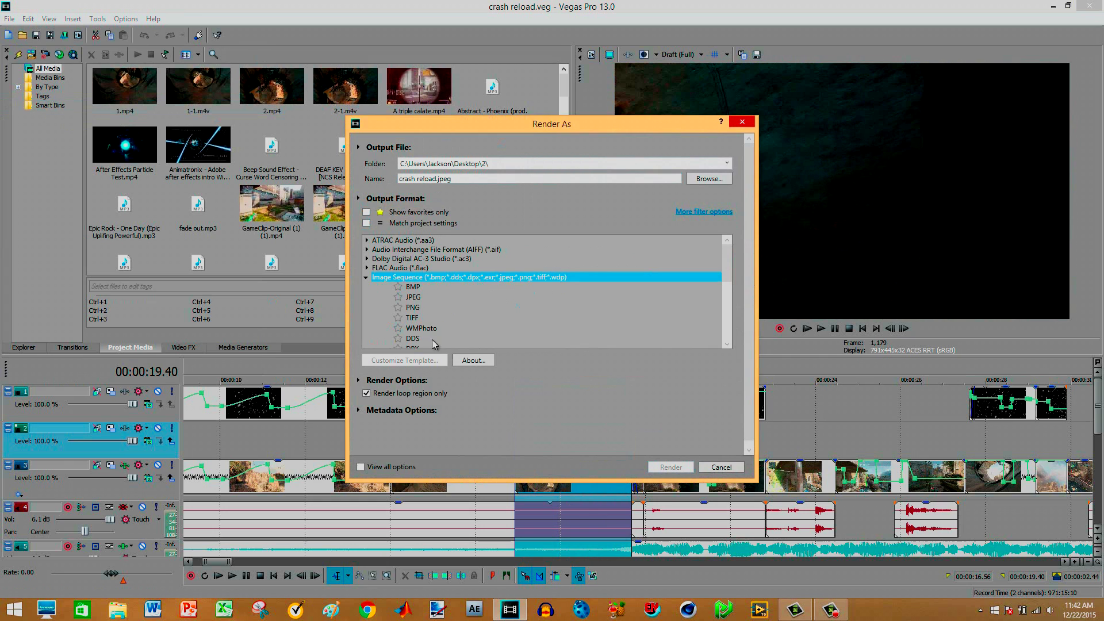
click(412, 297)
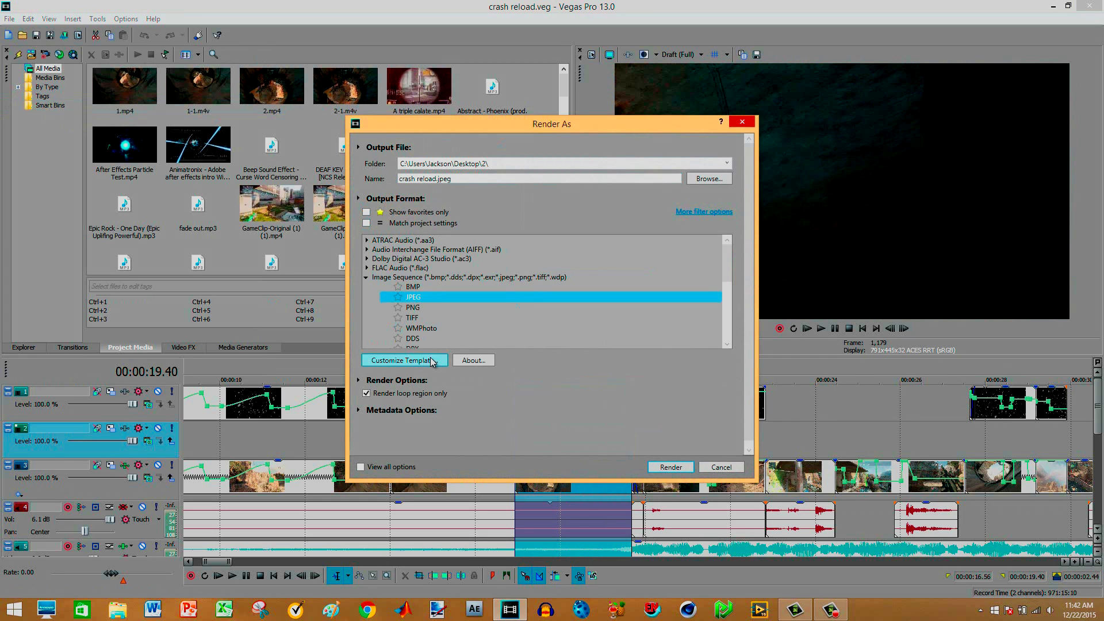
Step: Look at the render's save location in Desktop folder 2, then cancel the render and close Vegas Pro
click(708, 179)
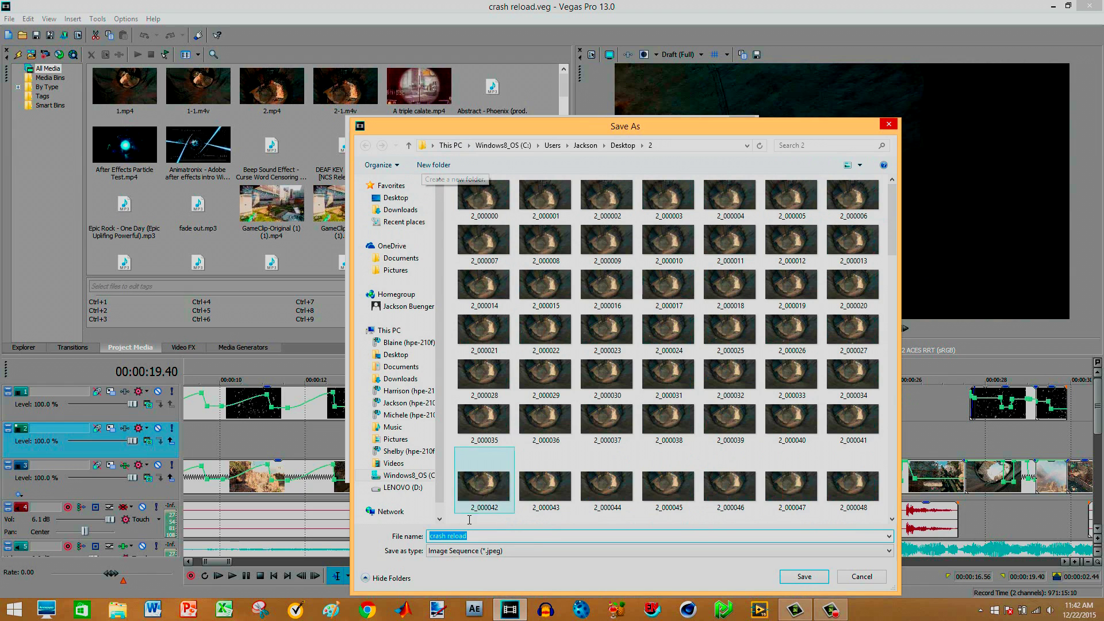
click(873, 579)
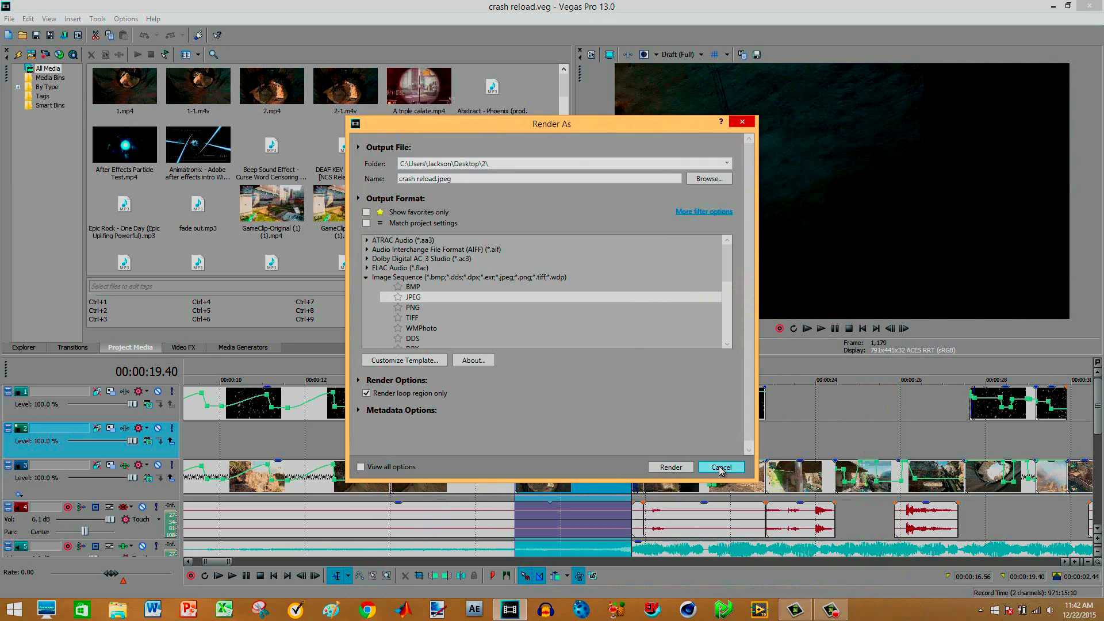
click(720, 467)
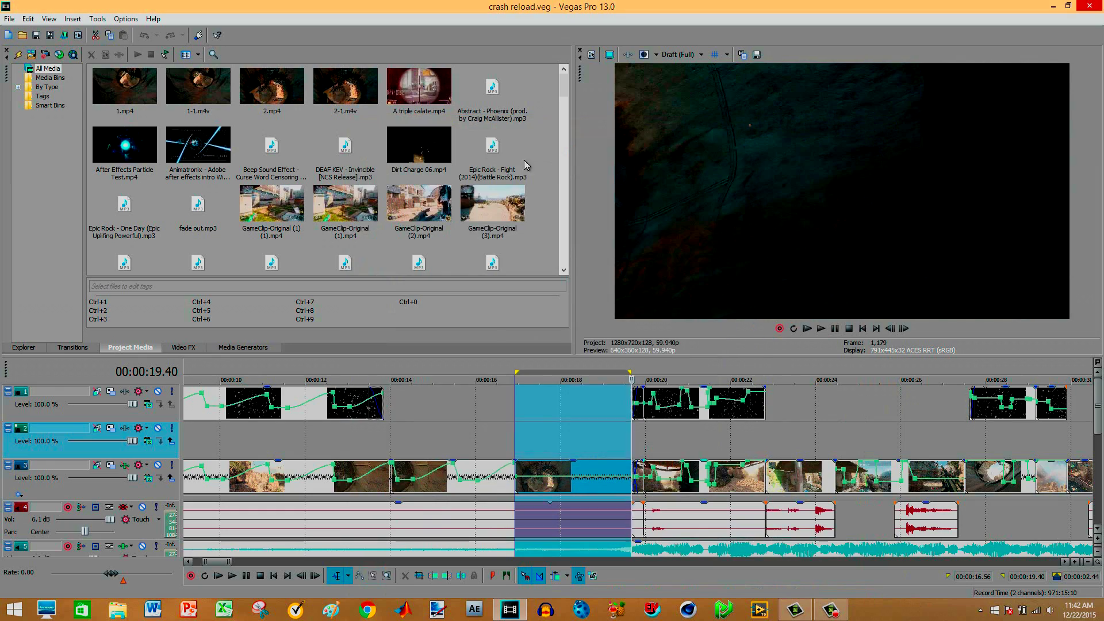
click(1089, 6)
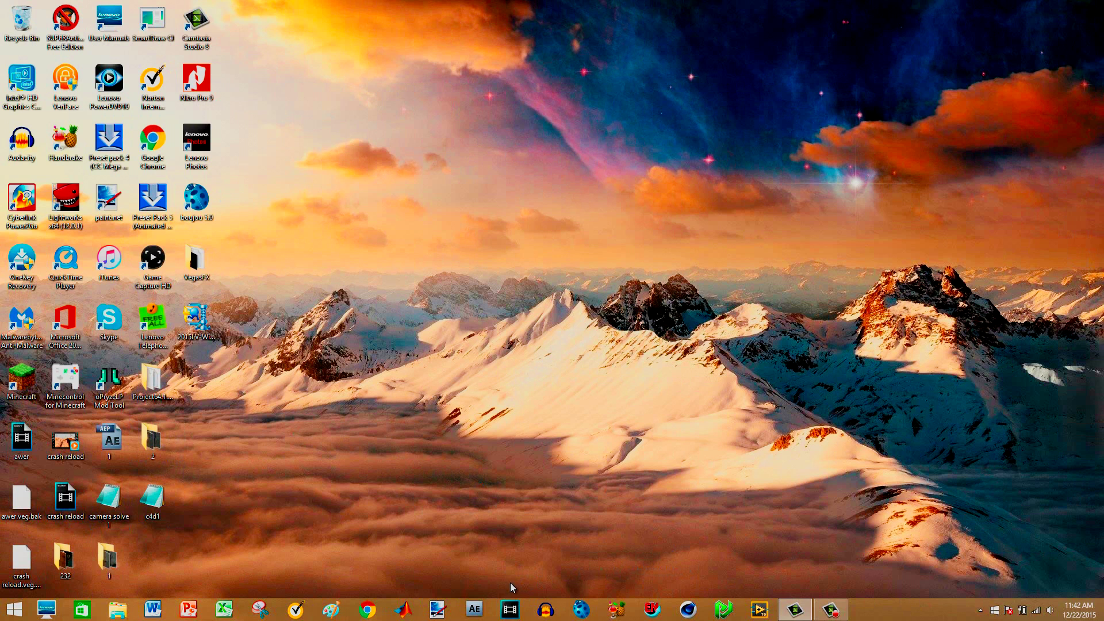
Step: Launch boujou and load the JPEG image sequence starting at 2_000000.jpeg from Desktop folder 2 for import
click(579, 611)
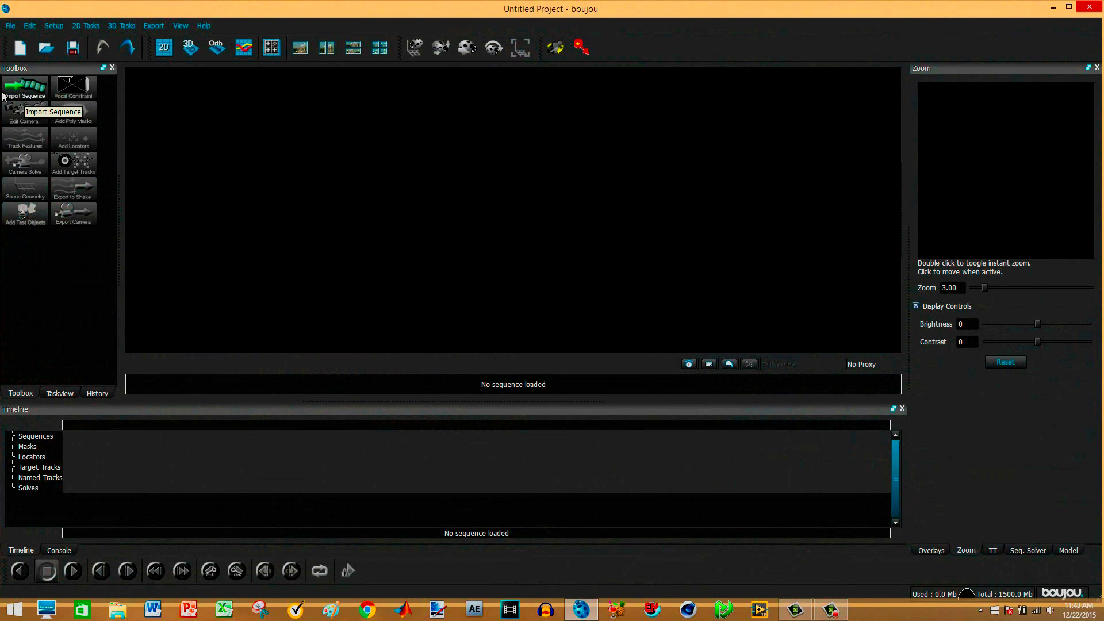
click(21, 92)
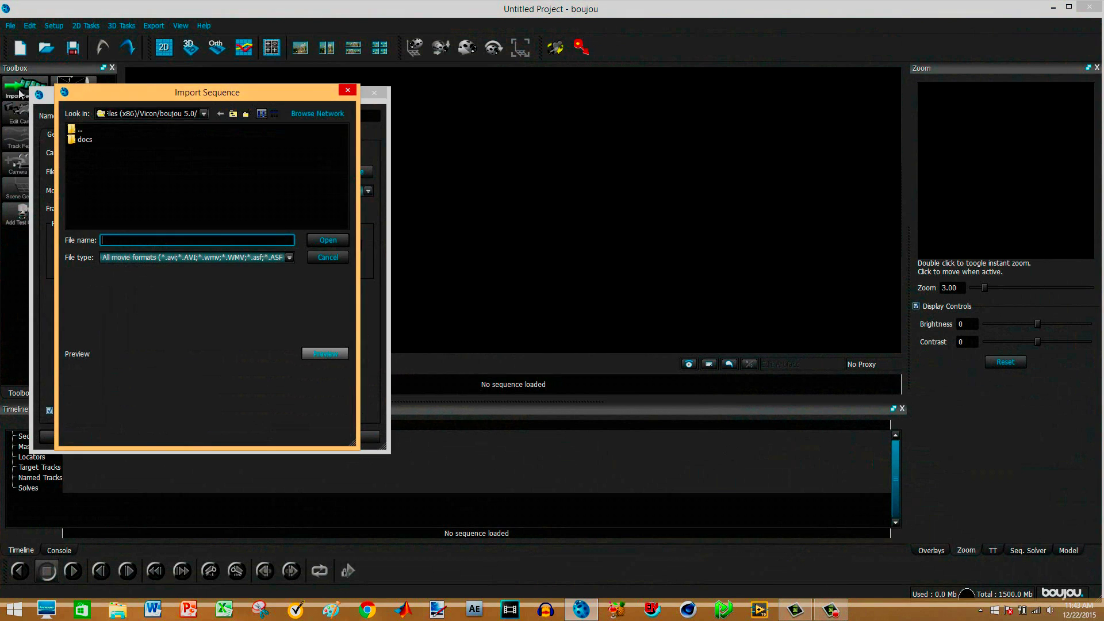
click(201, 114)
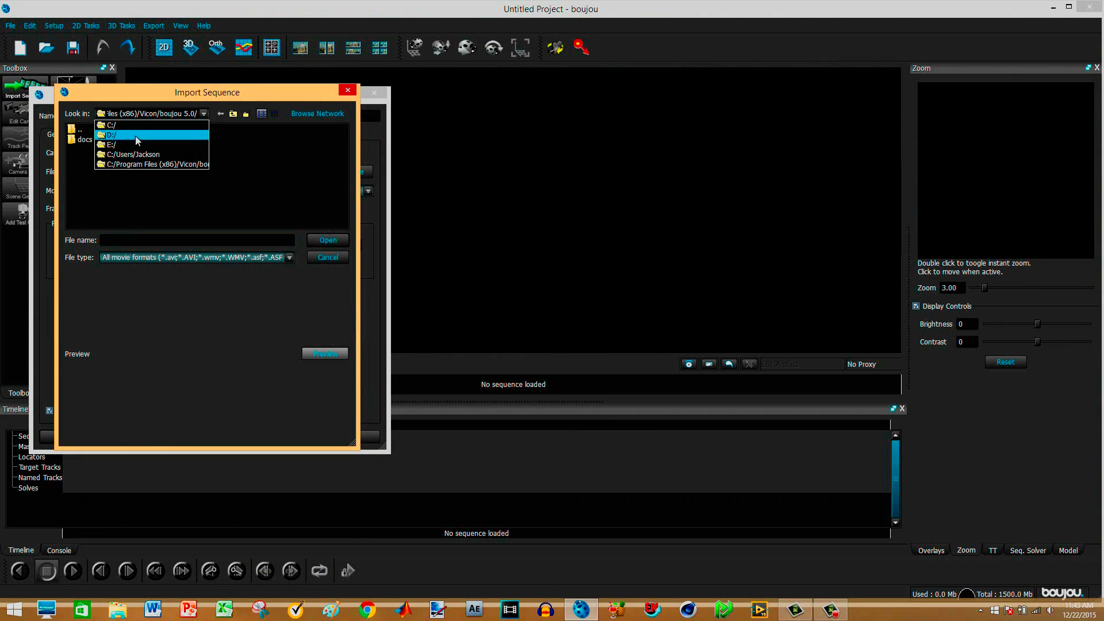
click(134, 153)
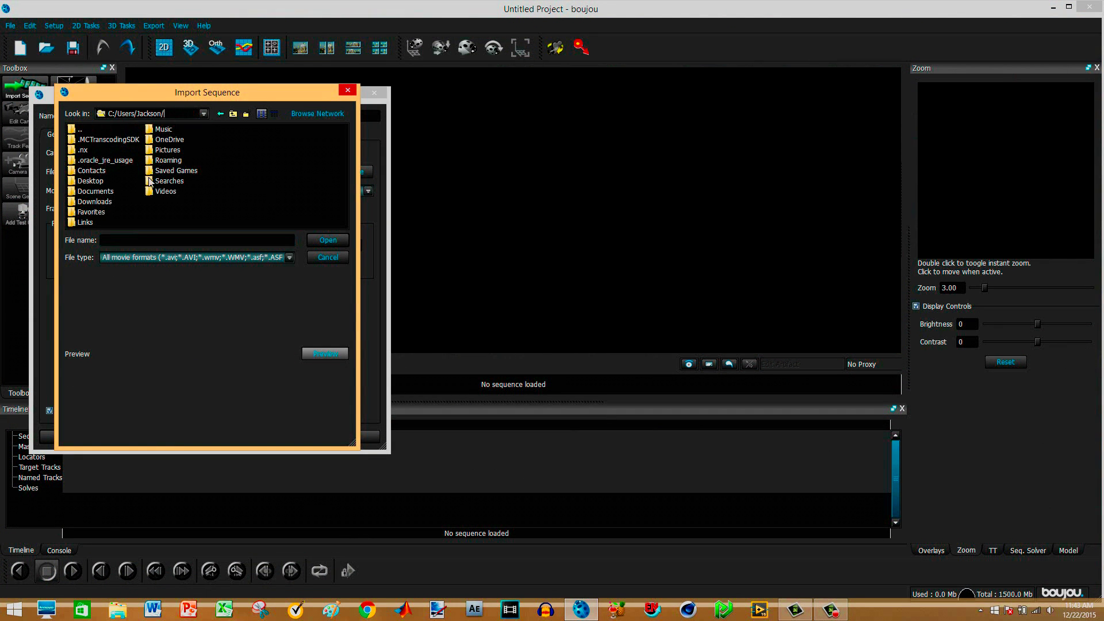
double_click(89, 181)
double_click(74, 149)
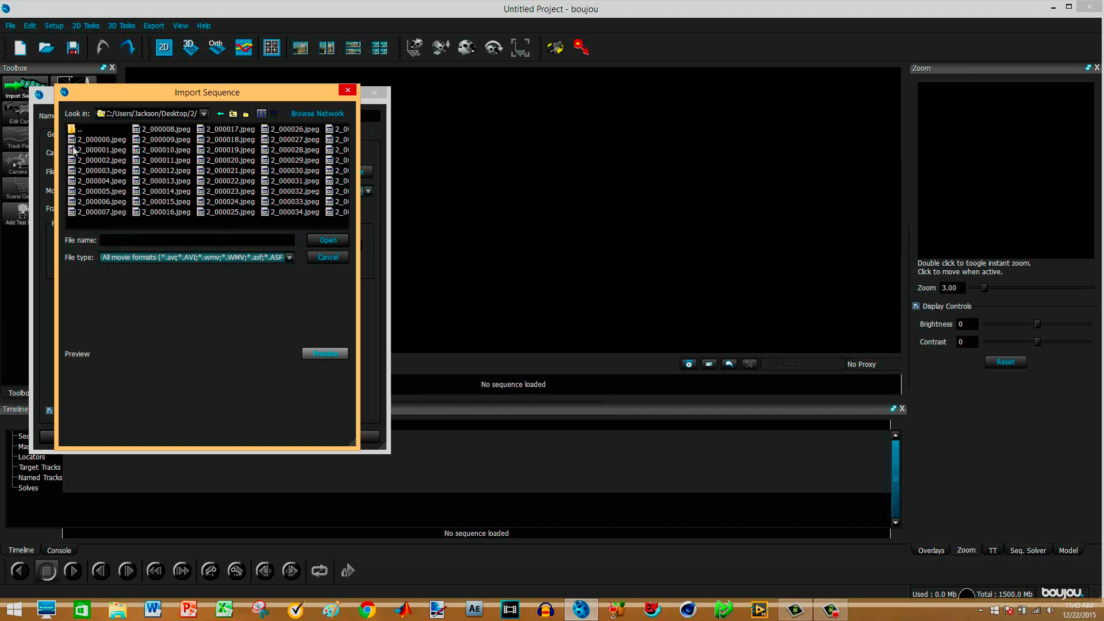
double_click(82, 142)
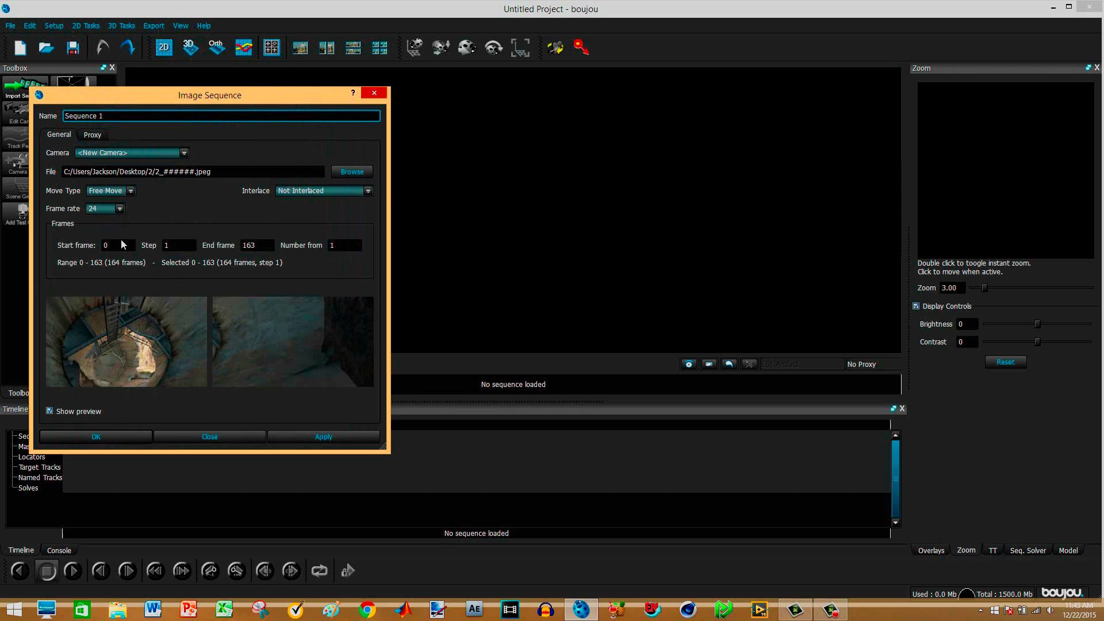
Step: Set the sequence's frame rate to 30, apply the import and close the image sequence settings
click(119, 208)
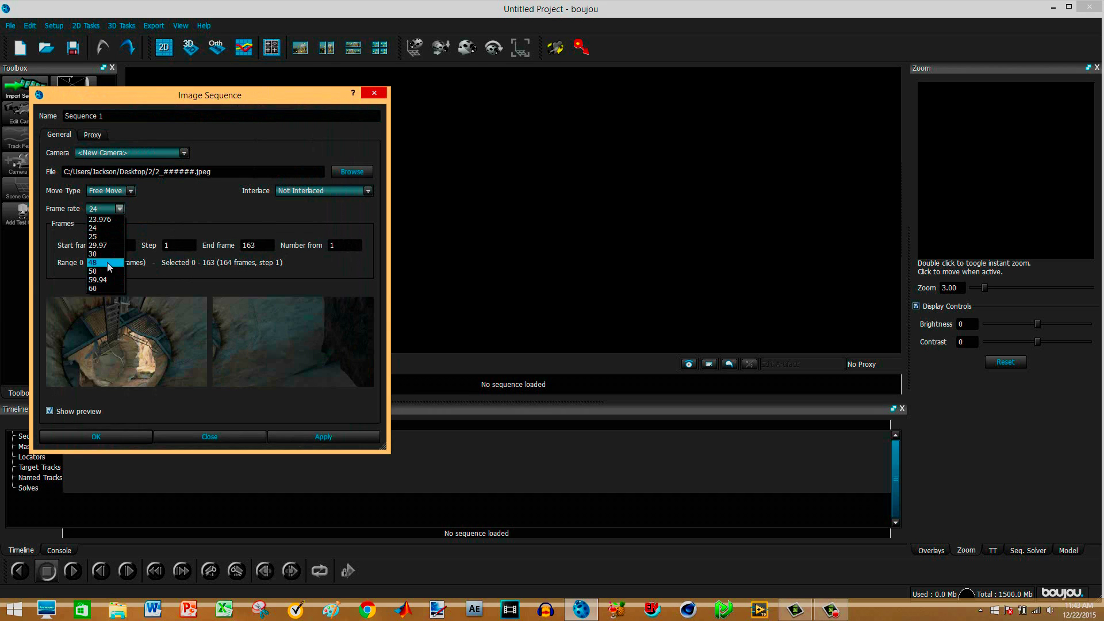
click(105, 254)
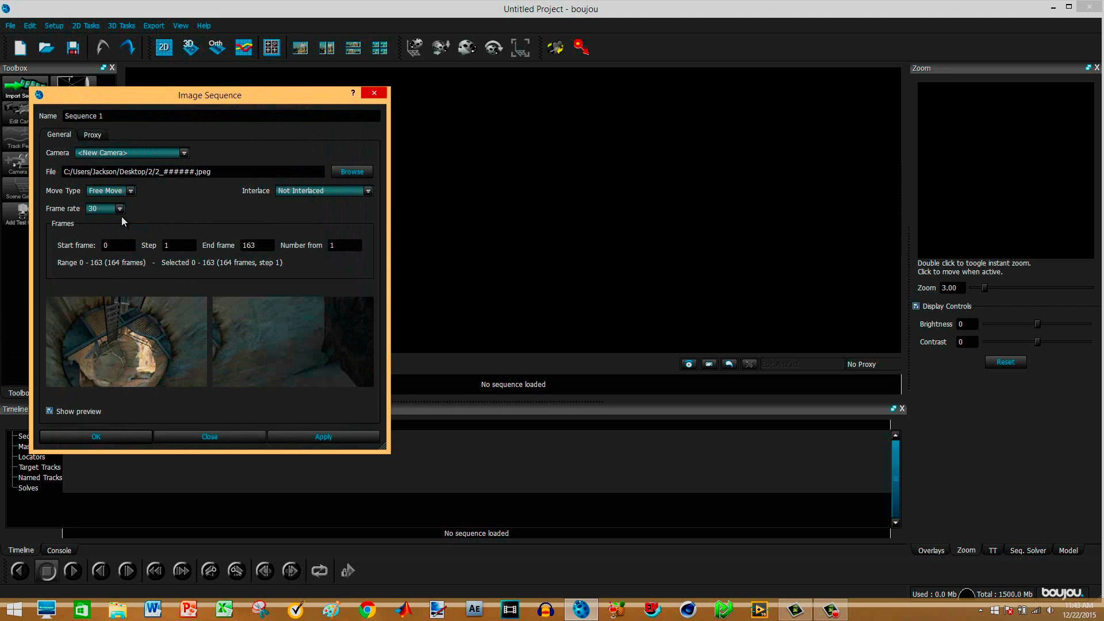
click(323, 436)
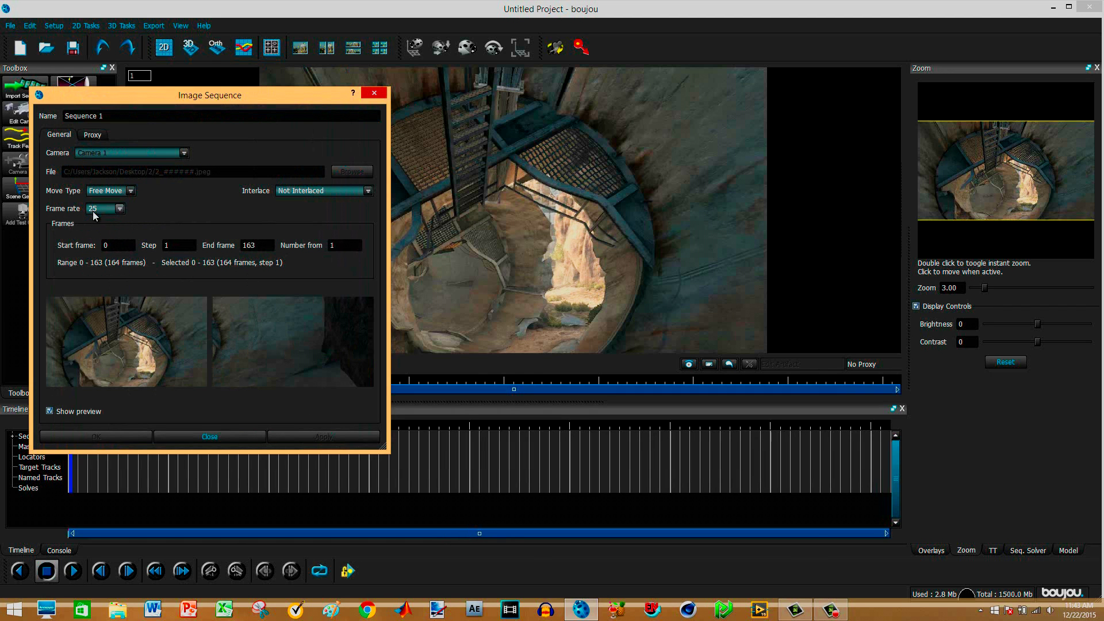
click(120, 209)
click(101, 240)
click(236, 438)
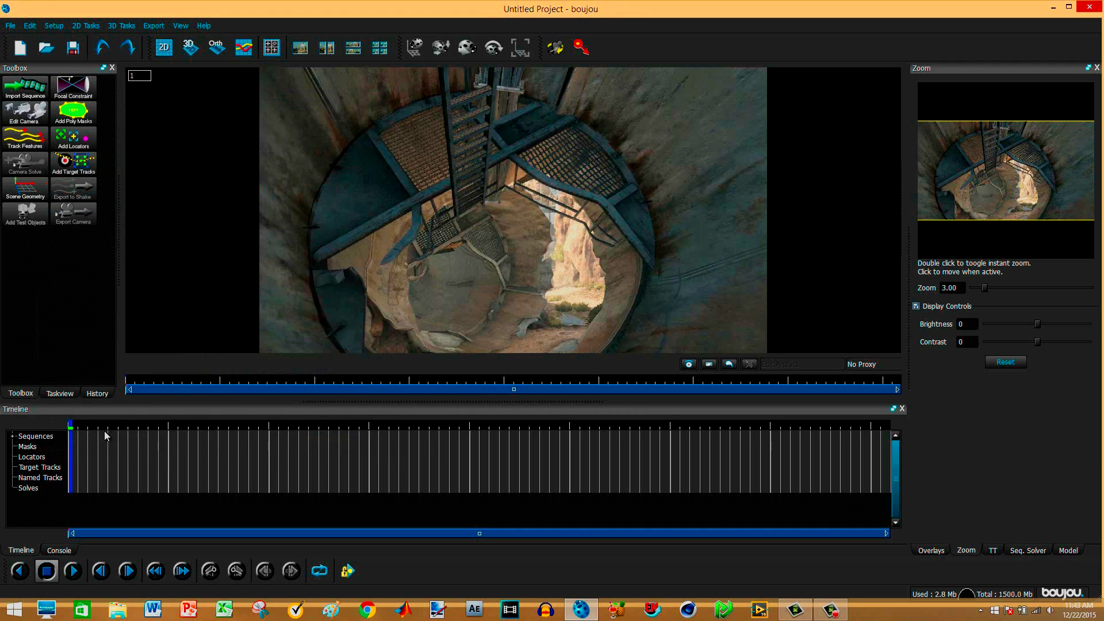
Step: Track features across all frames of Sequence 1 and scrub the timeline to review the tracks
mouse_move(78, 432)
mouse_down()
mouse_move(834, 432)
mouse_move(523, 444)
mouse_move(73, 436)
mouse_up()
click(25, 138)
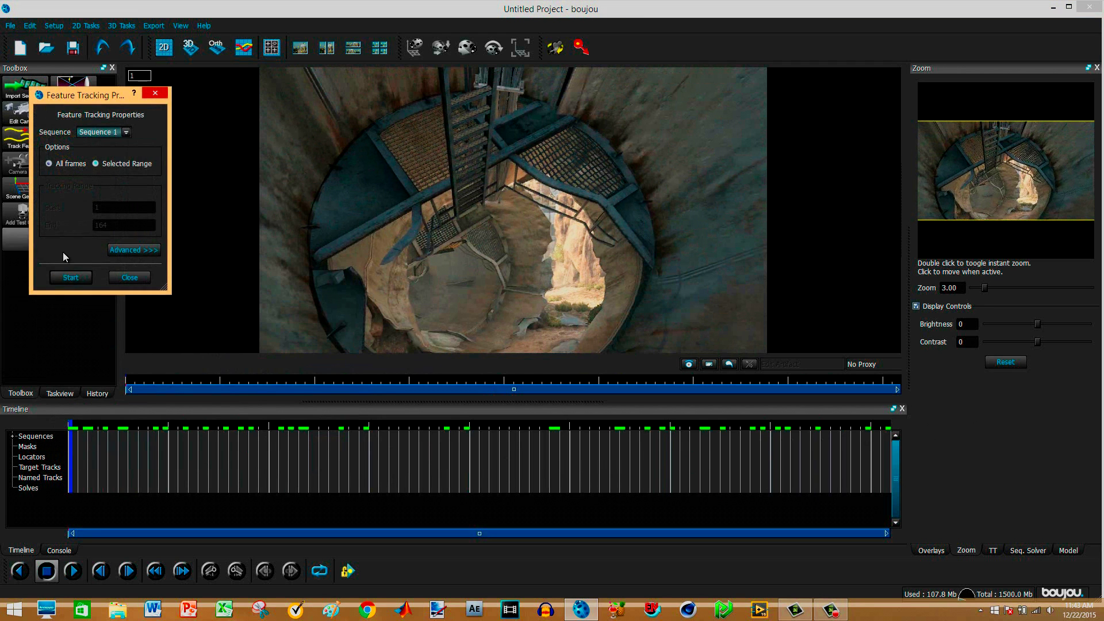
click(70, 278)
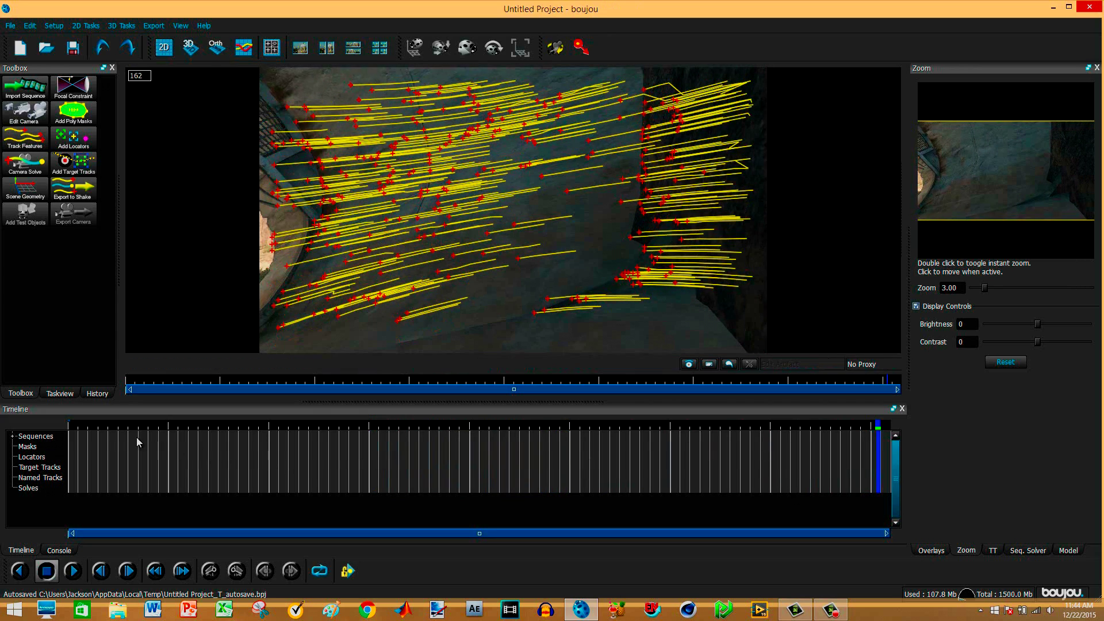
click(81, 430)
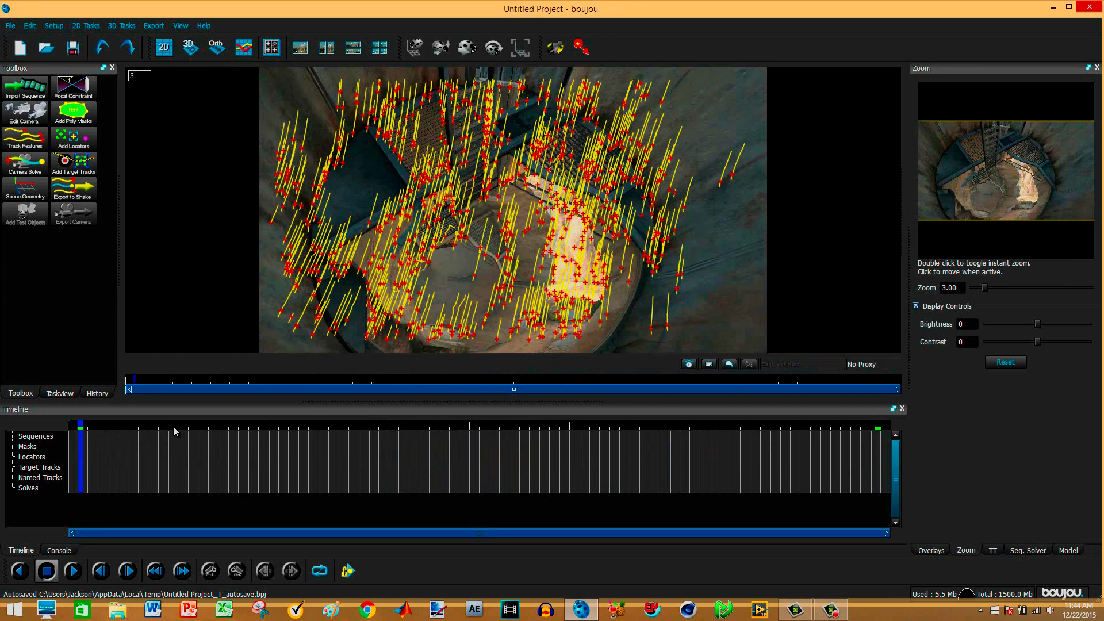
drag(175, 431, 241, 432)
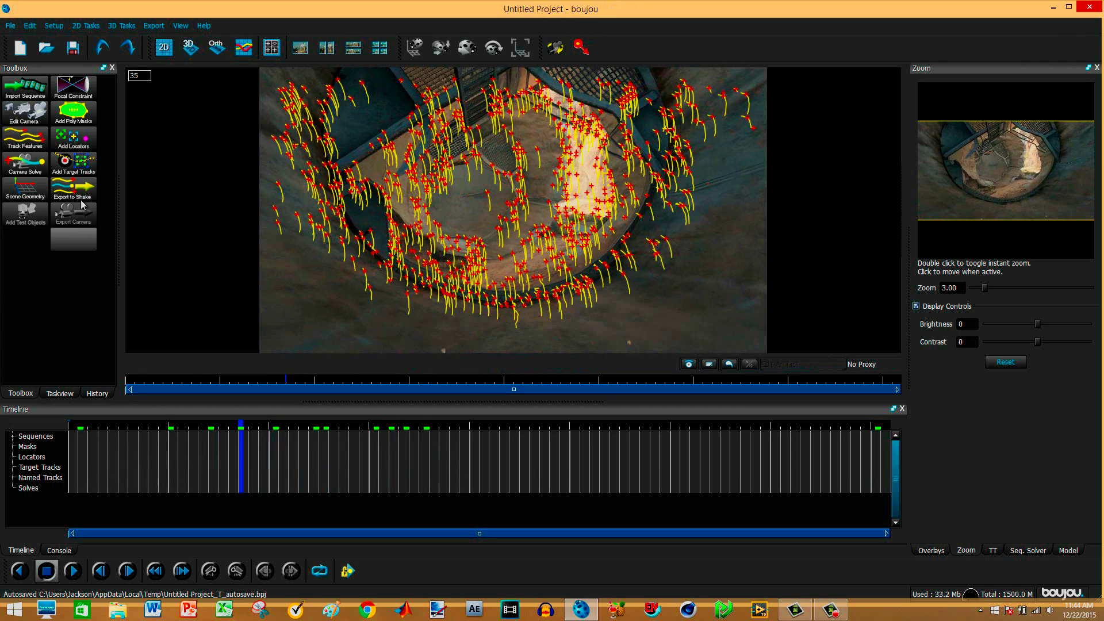
Step: Run a camera solve on all frames of Sequence 1 and scrub the timeline to review the solved points
click(32, 168)
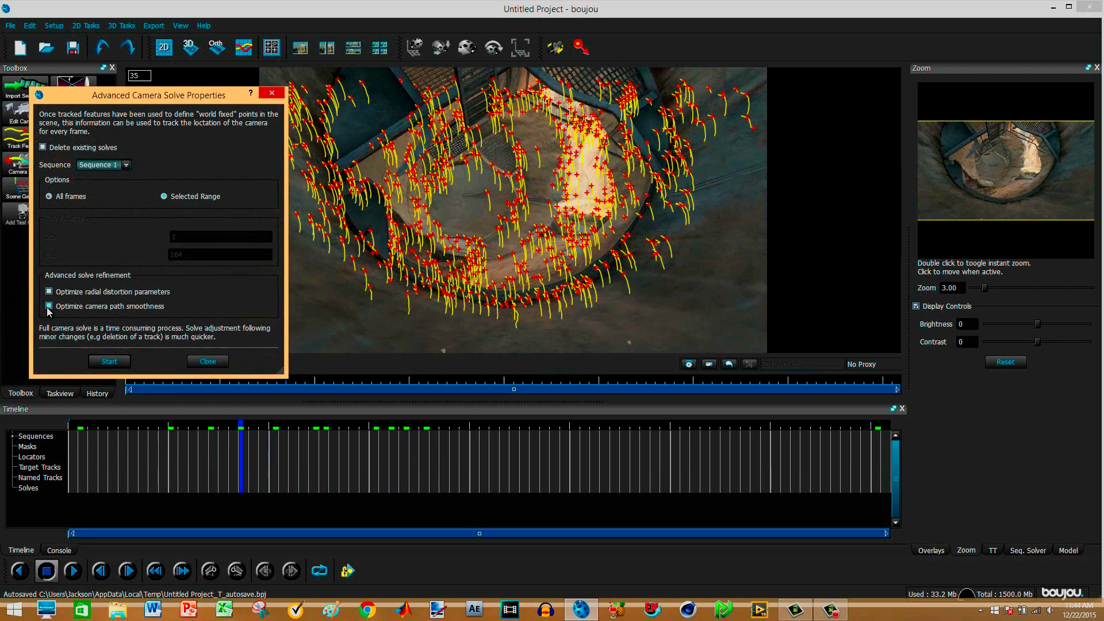
click(102, 361)
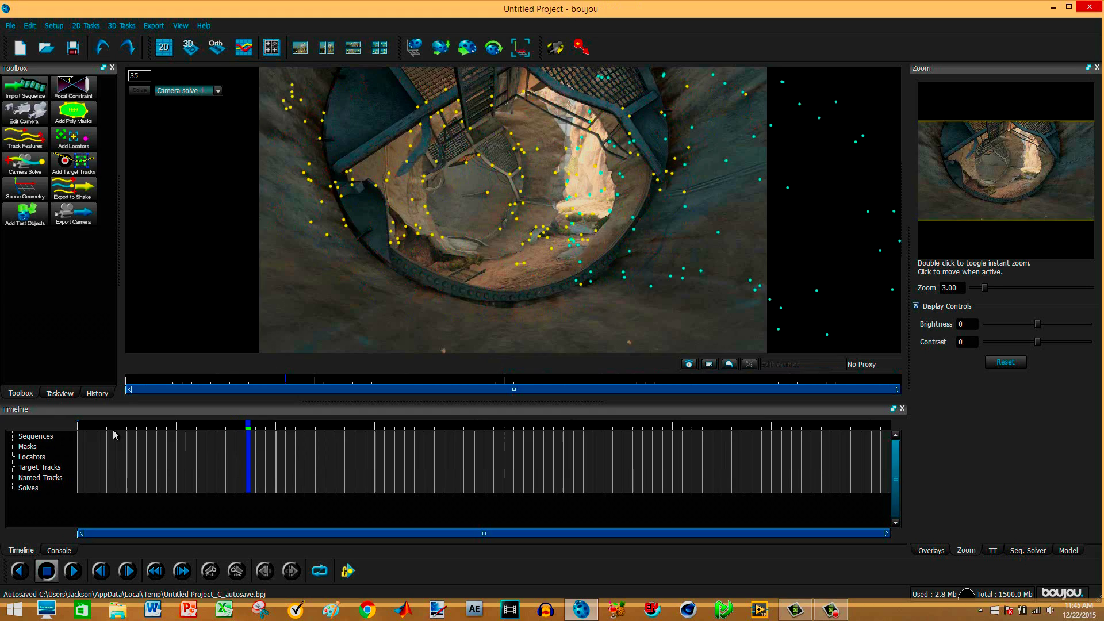
drag(108, 433, 231, 441)
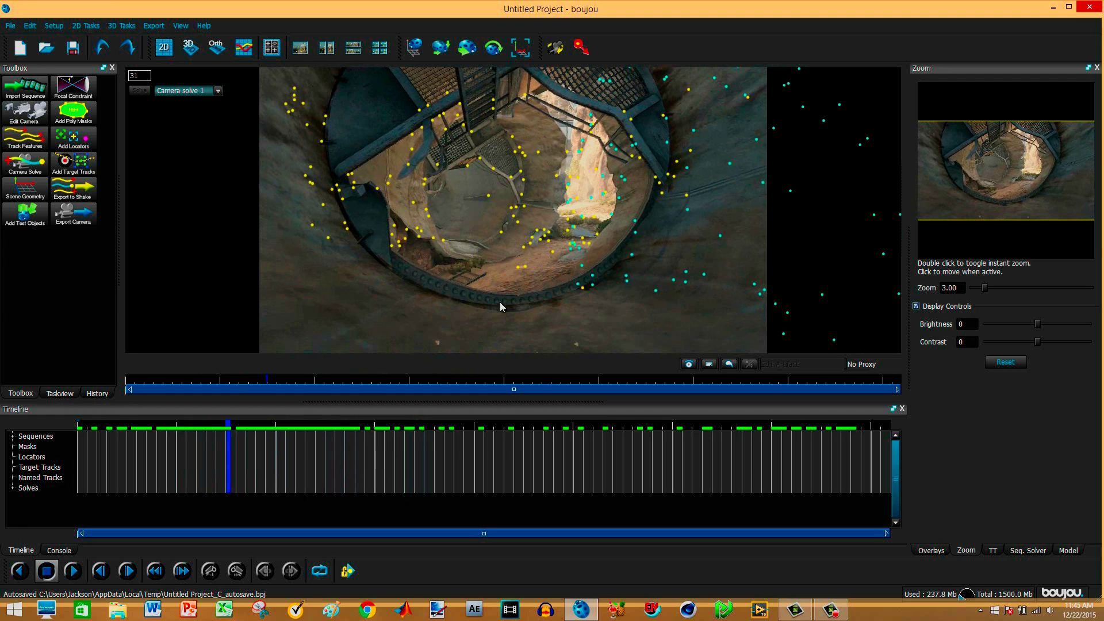
Step: Add an Origin coordinate frame hint in Scene Geometry and connect it at frame 50 to a track on the sandy floor
click(38, 197)
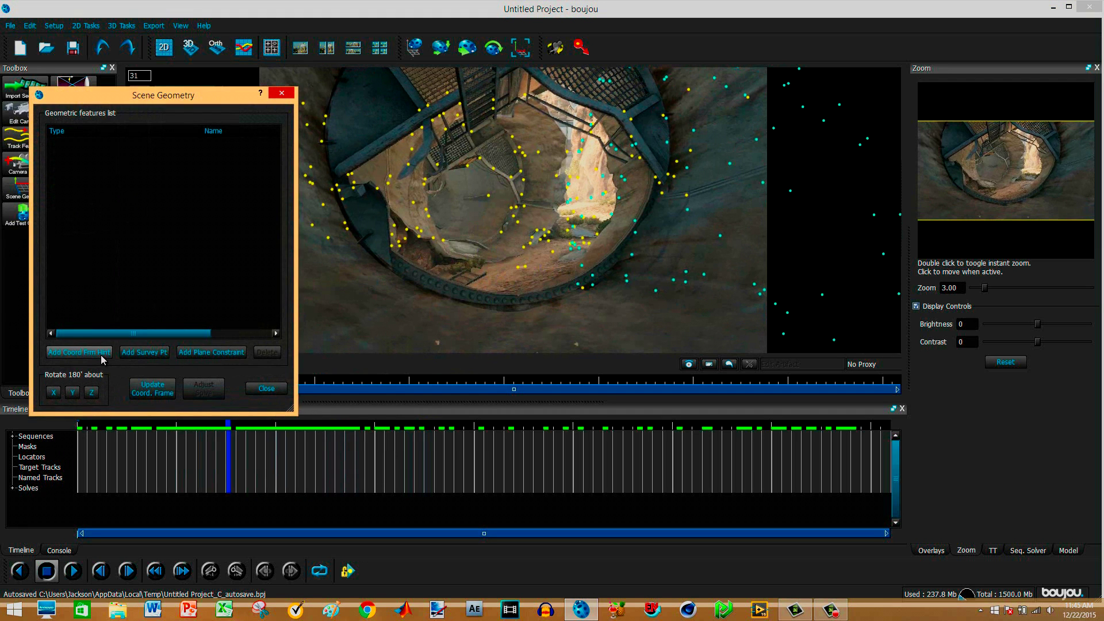
click(78, 352)
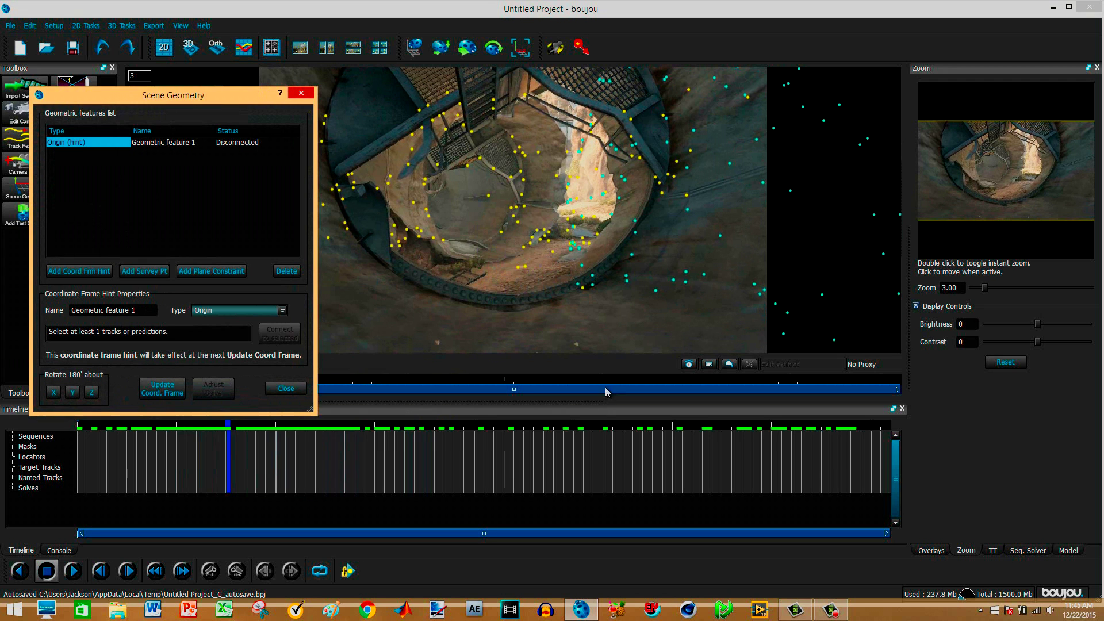
drag(217, 431, 335, 423)
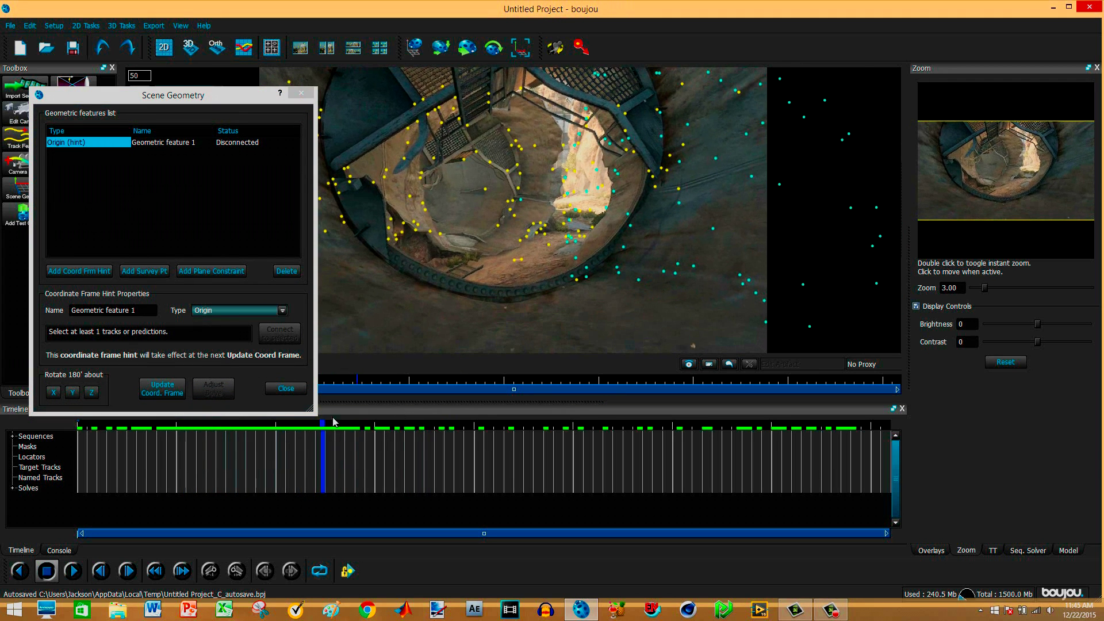
click(514, 261)
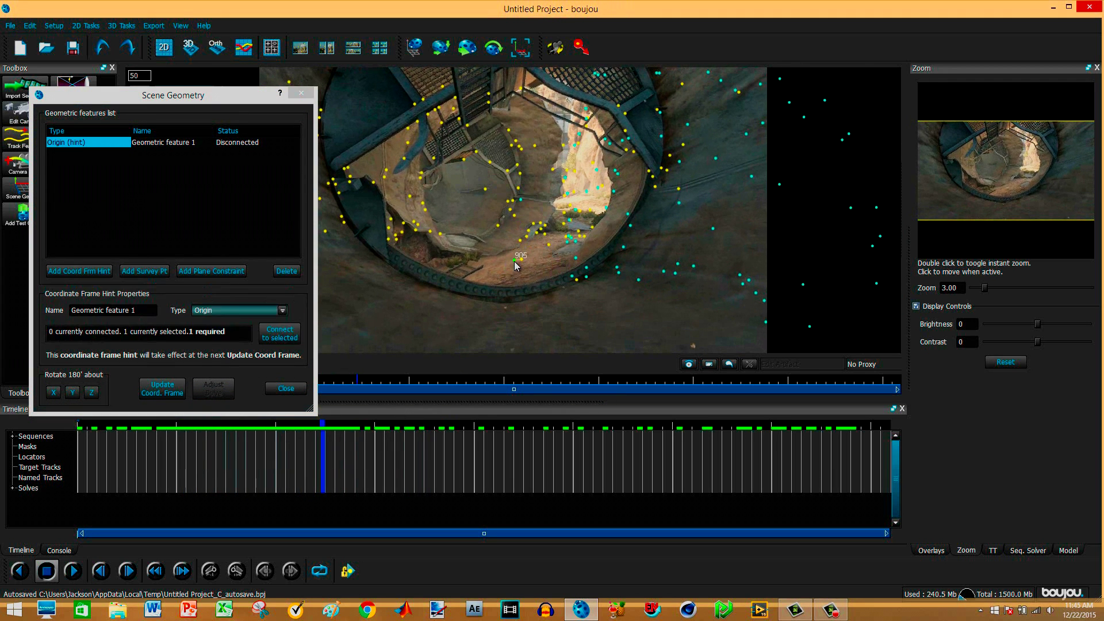
click(280, 334)
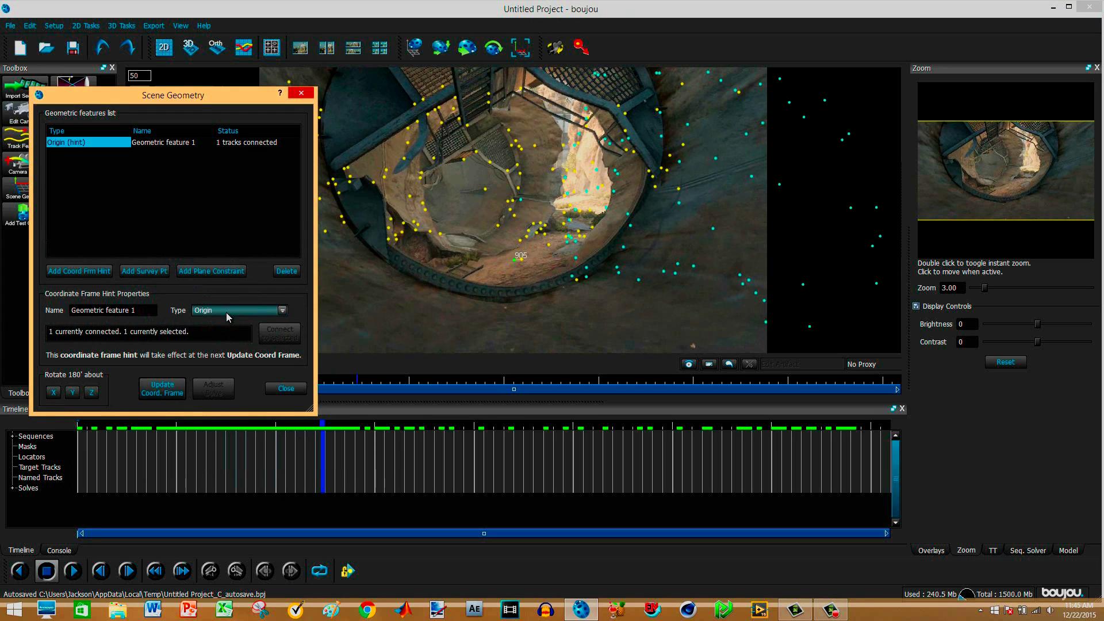
Step: Add an x-axis hint, connect it at frame 78 to two tracks running across the sandy floor, and update the coordinate frame
click(65, 272)
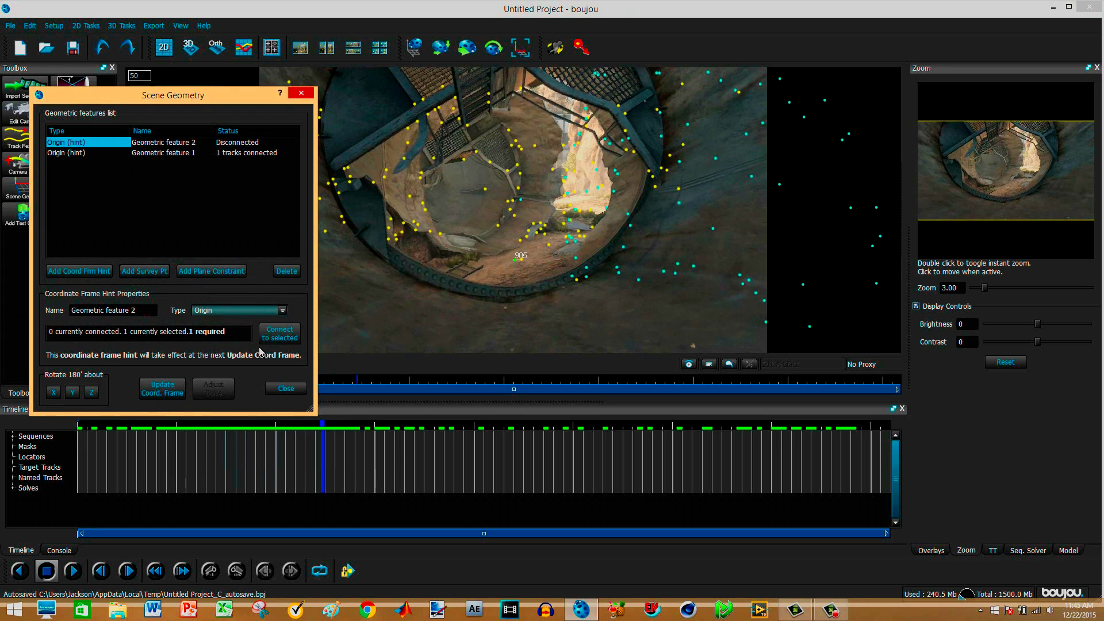
click(240, 311)
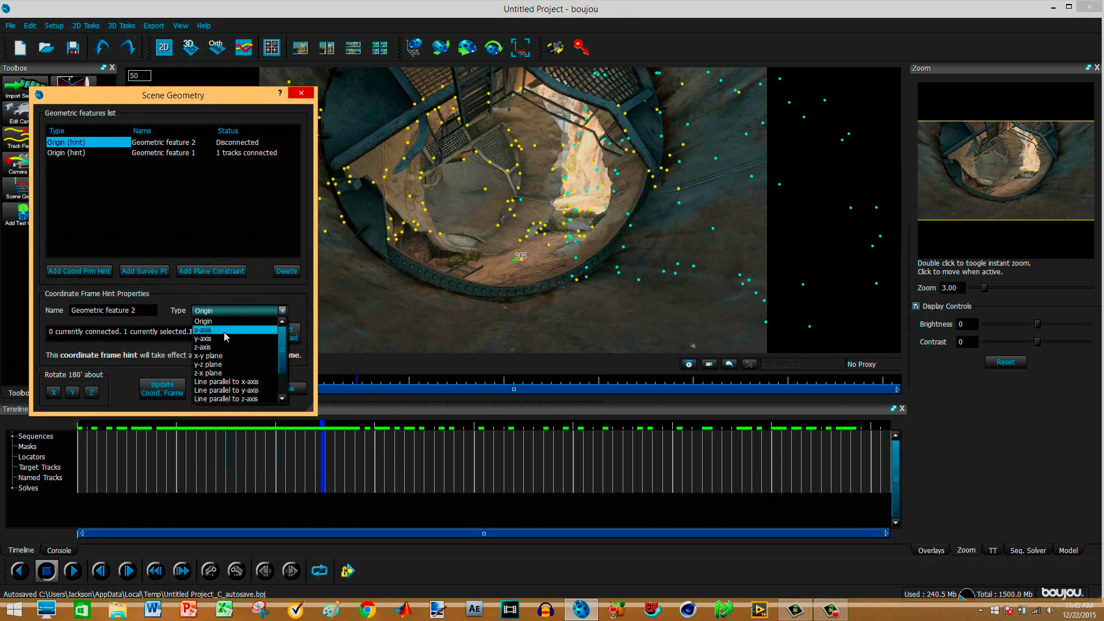
click(225, 333)
drag(324, 429, 460, 430)
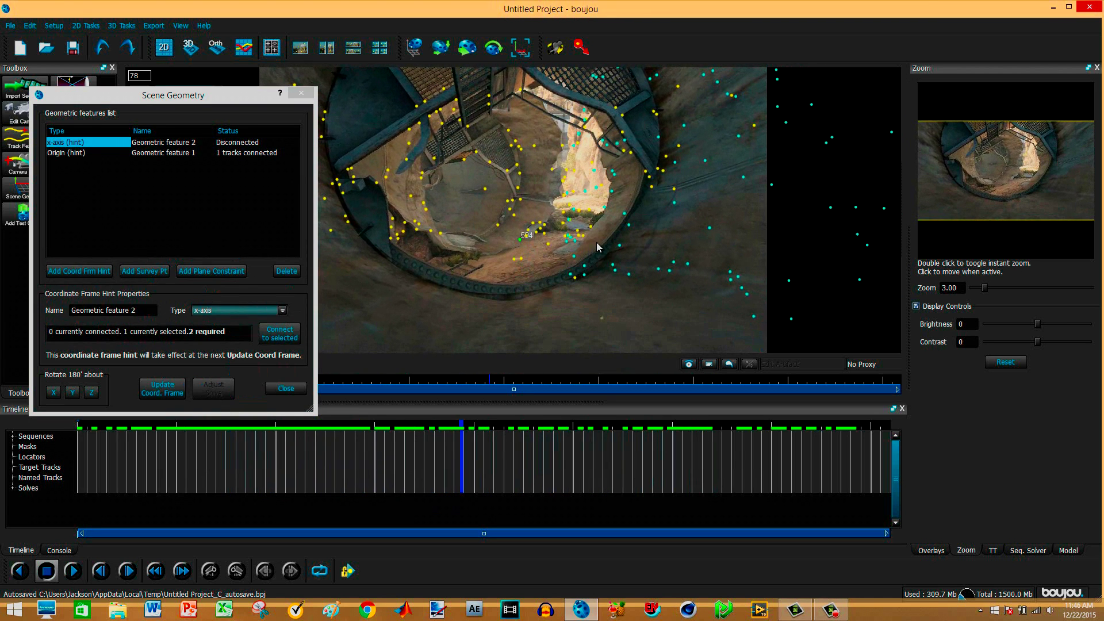
ctrl+click(567, 238)
click(272, 337)
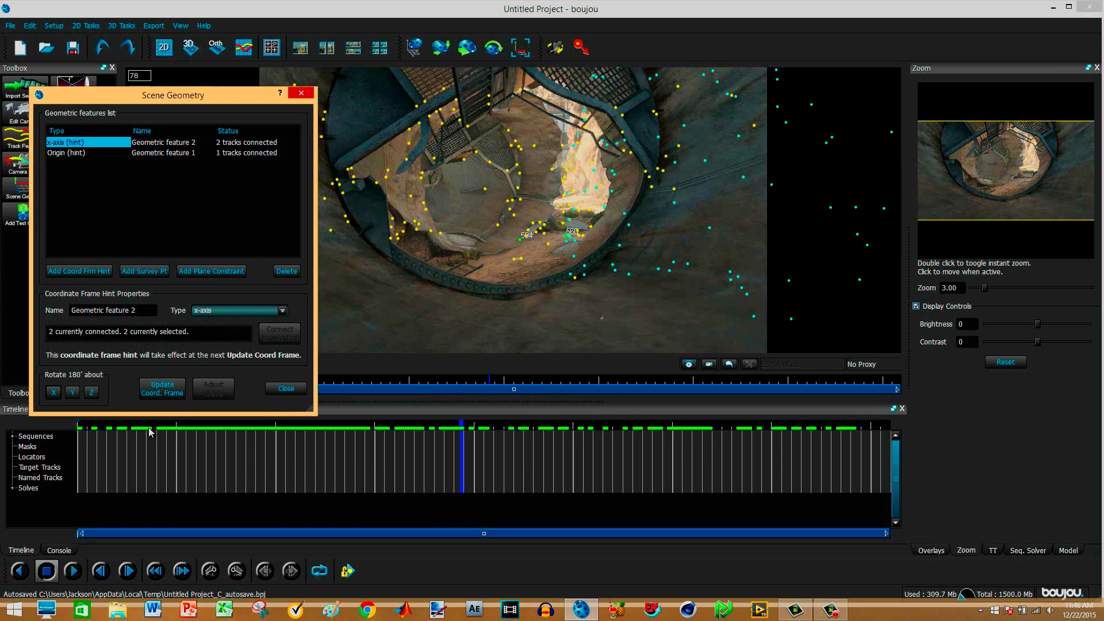
click(162, 396)
Step: Add a y-axis hint and connect it at frame 23 to an upper and a lower track beside the ring's right rim
mouse_move(454, 443)
mouse_down()
mouse_move(473, 444)
mouse_move(179, 447)
mouse_move(682, 449)
mouse_move(600, 452)
mouse_up()
mouse_move(526, 453)
mouse_down()
mouse_move(176, 447)
mouse_move(191, 449)
mouse_up()
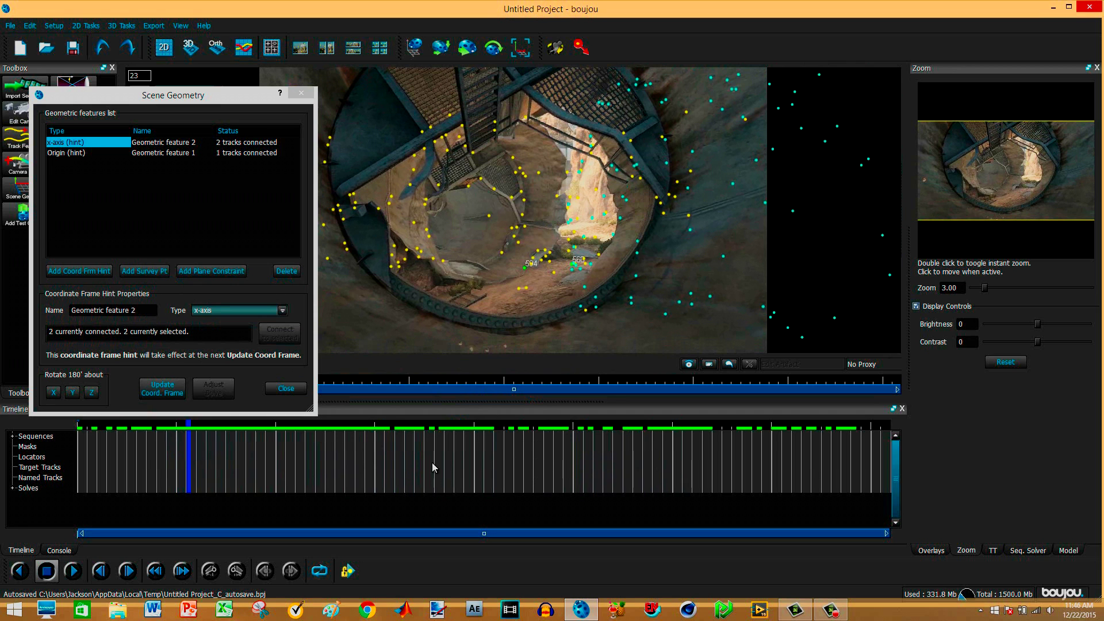
click(89, 271)
click(225, 310)
click(219, 343)
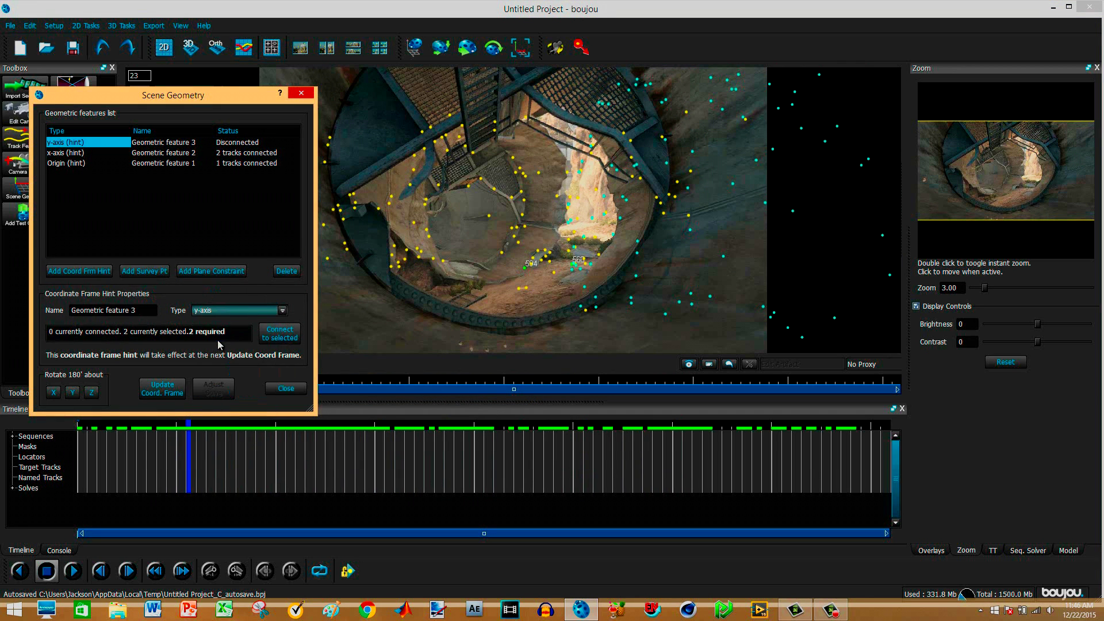
click(633, 164)
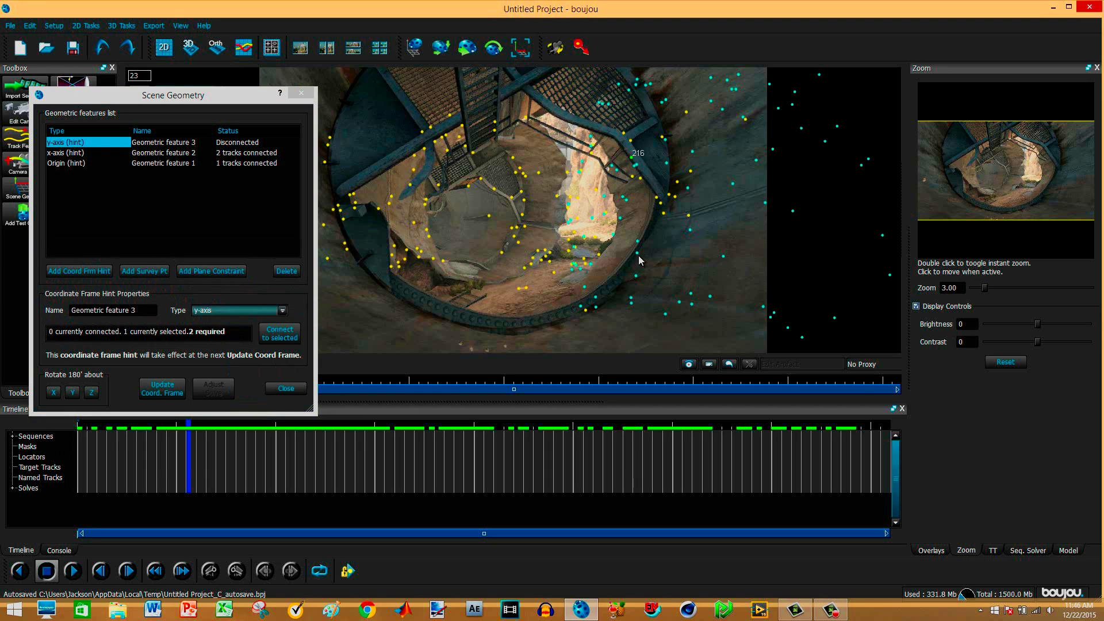
ctrl+click(637, 254)
click(270, 336)
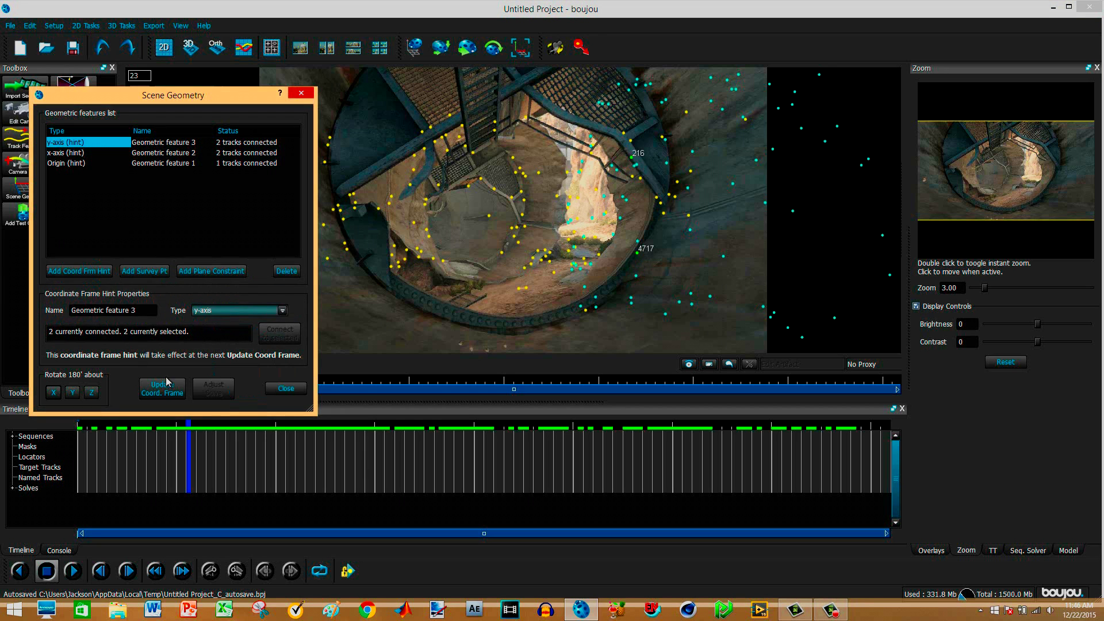
Step: Add a z-axis hint connected at frame 52 to a near-rim track and a farther floor track, then update the coordinate frame
click(79, 270)
click(222, 311)
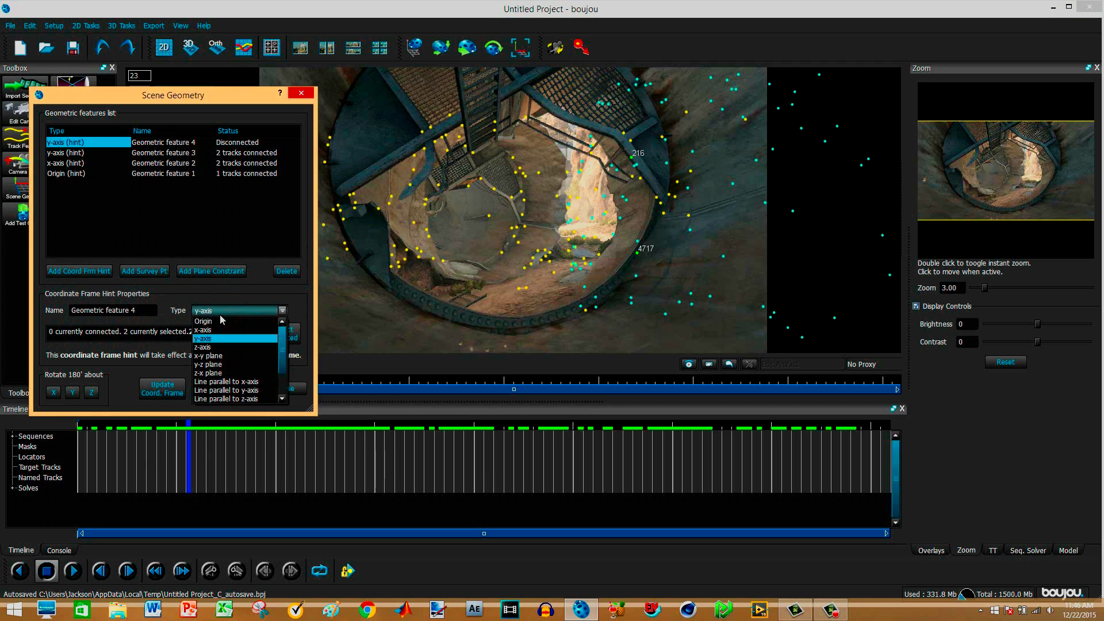
click(215, 347)
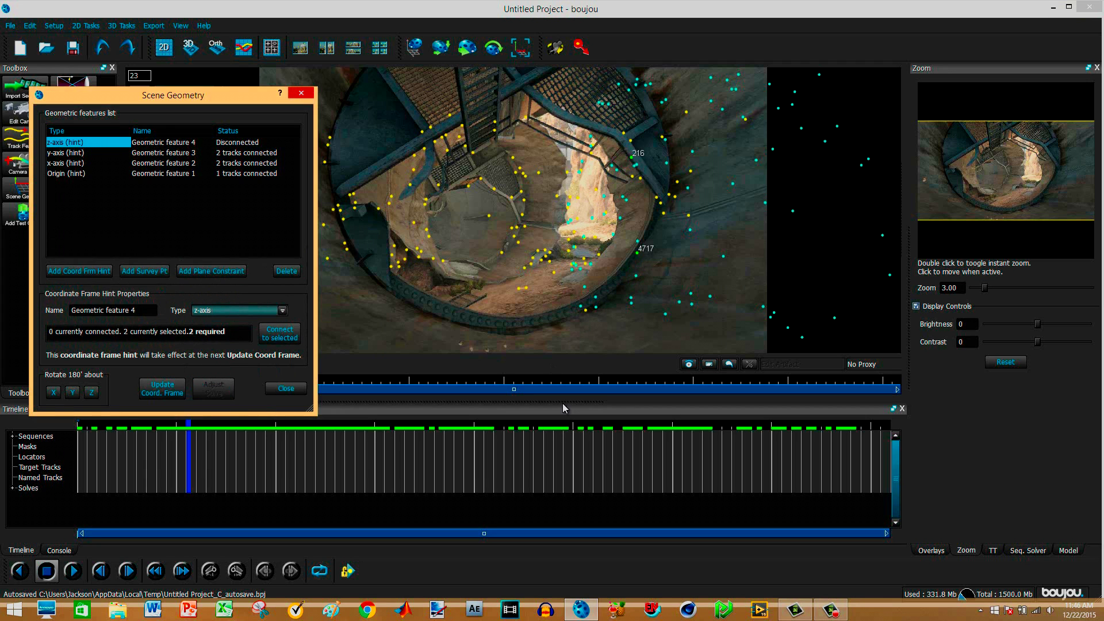
drag(276, 429, 387, 435)
drag(483, 439, 334, 424)
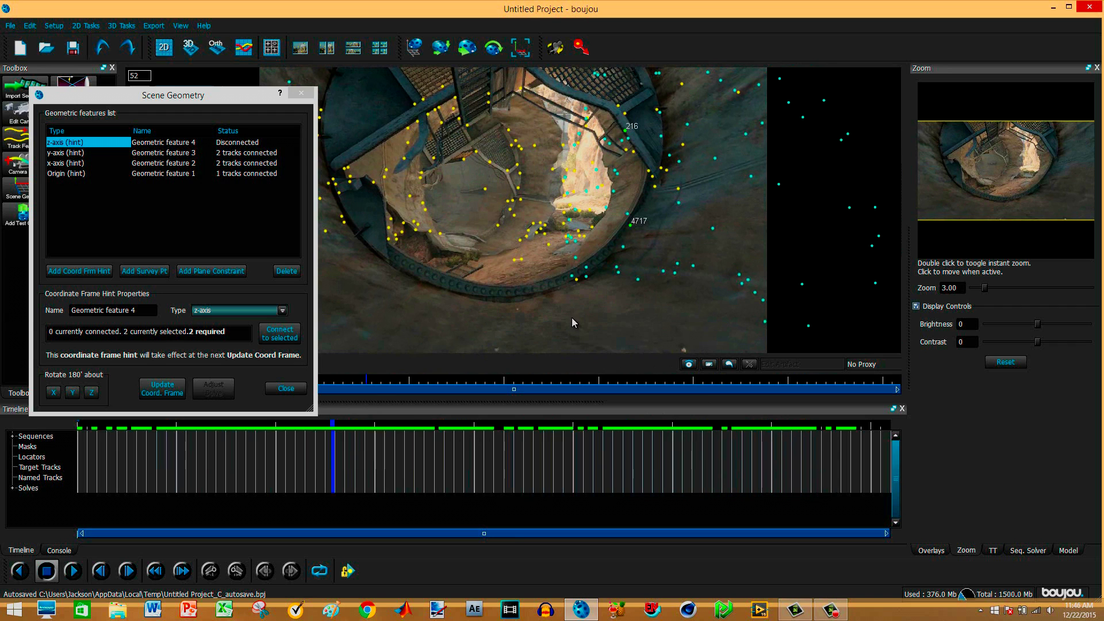
click(574, 279)
ctrl+click(529, 231)
click(278, 340)
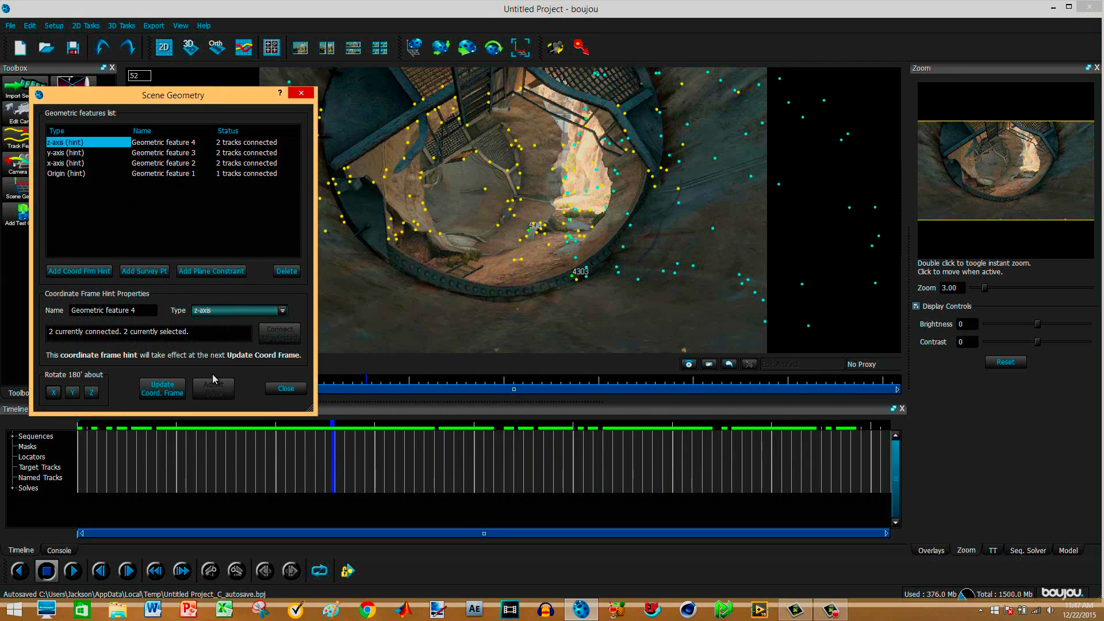
click(141, 390)
click(286, 388)
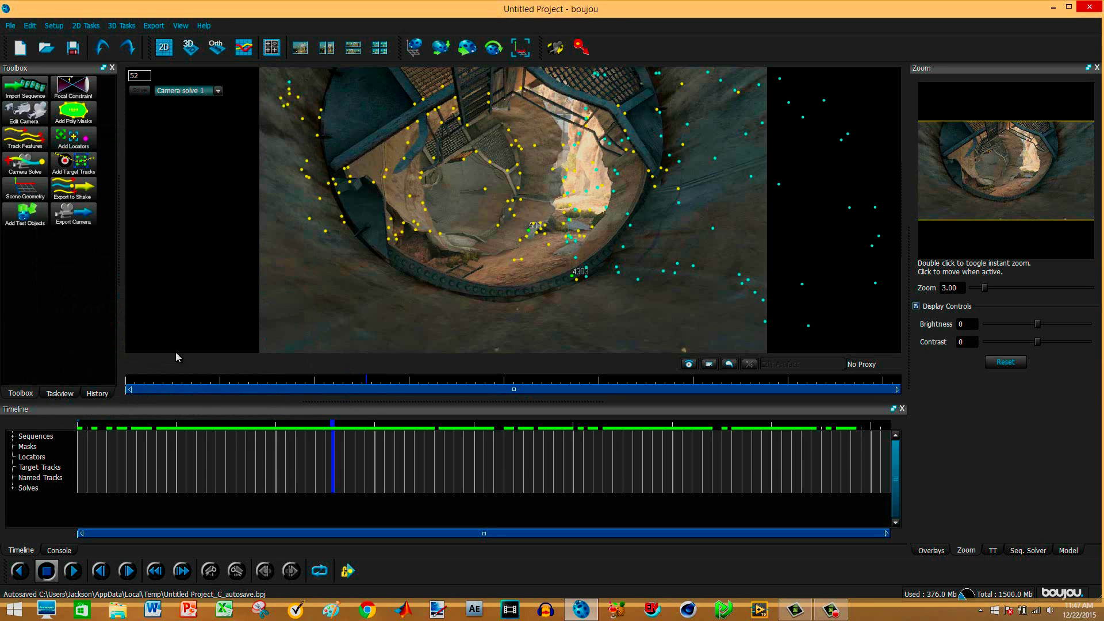
Step: Add a Ladybird test object to the scene and scrub the timeline to check how it sticks to the footage
click(25, 213)
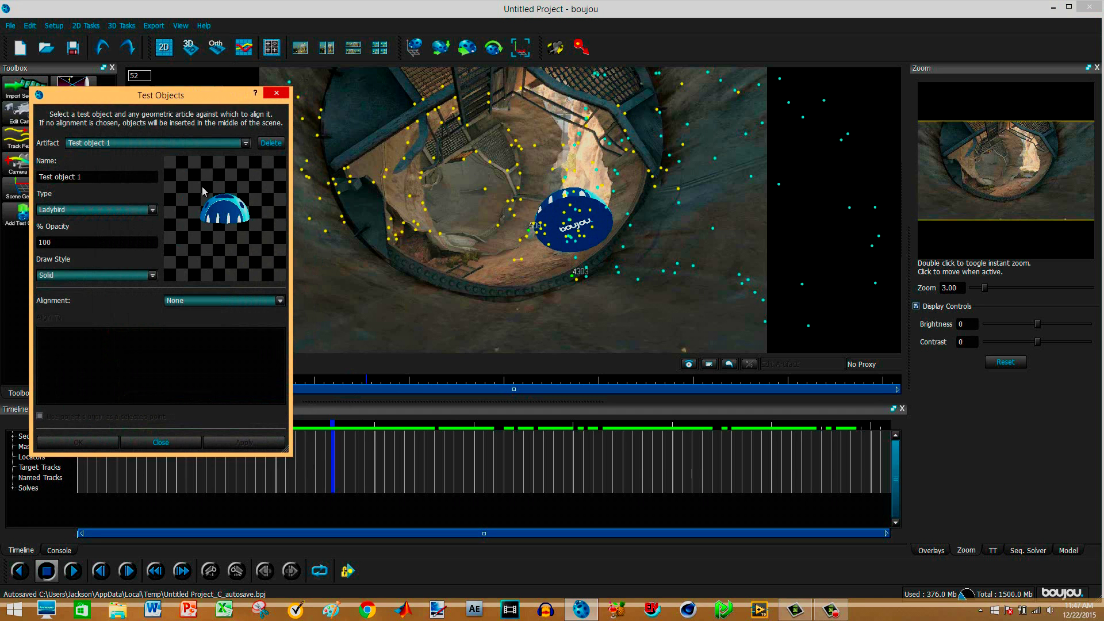
click(277, 93)
drag(268, 431, 493, 438)
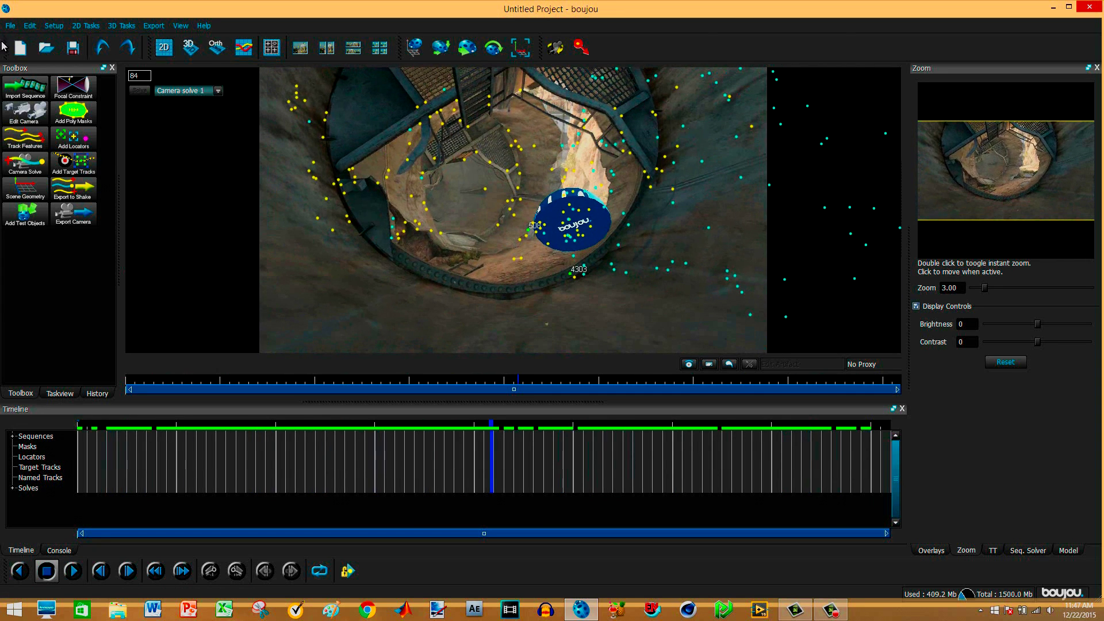
Step: Start a camera export and set its destination to the Desktop with the file name "camera solve 2"
click(78, 221)
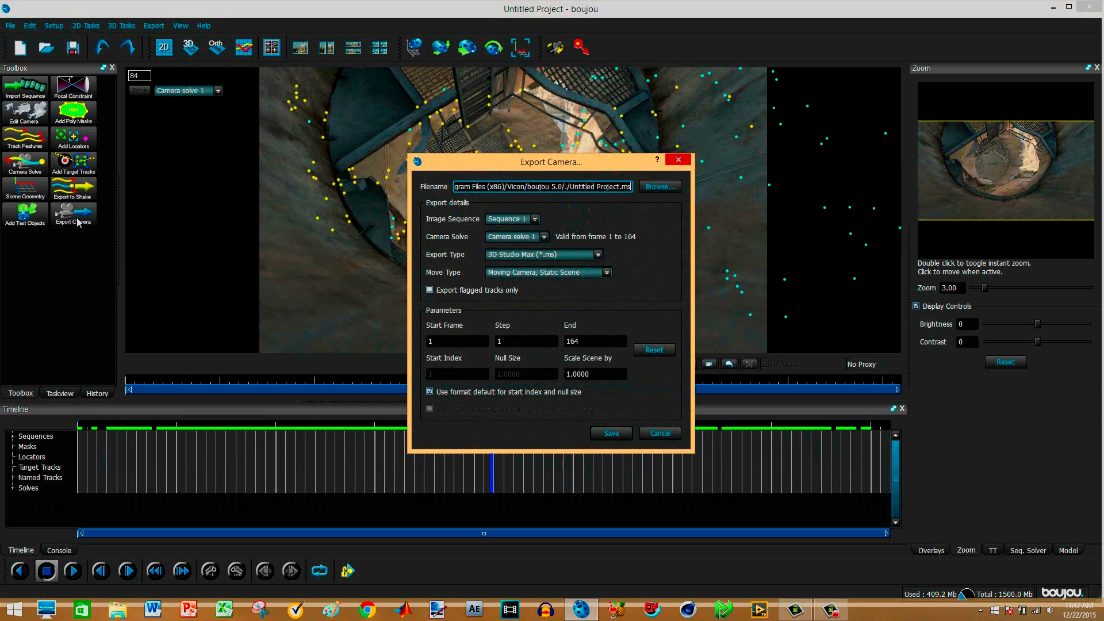
click(661, 188)
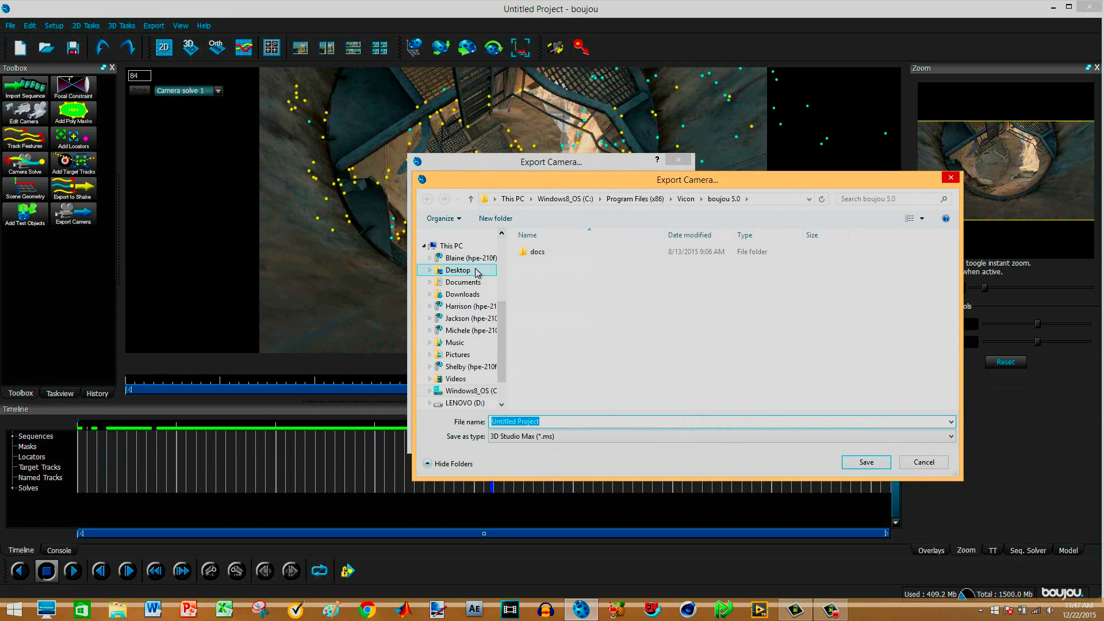
click(477, 272)
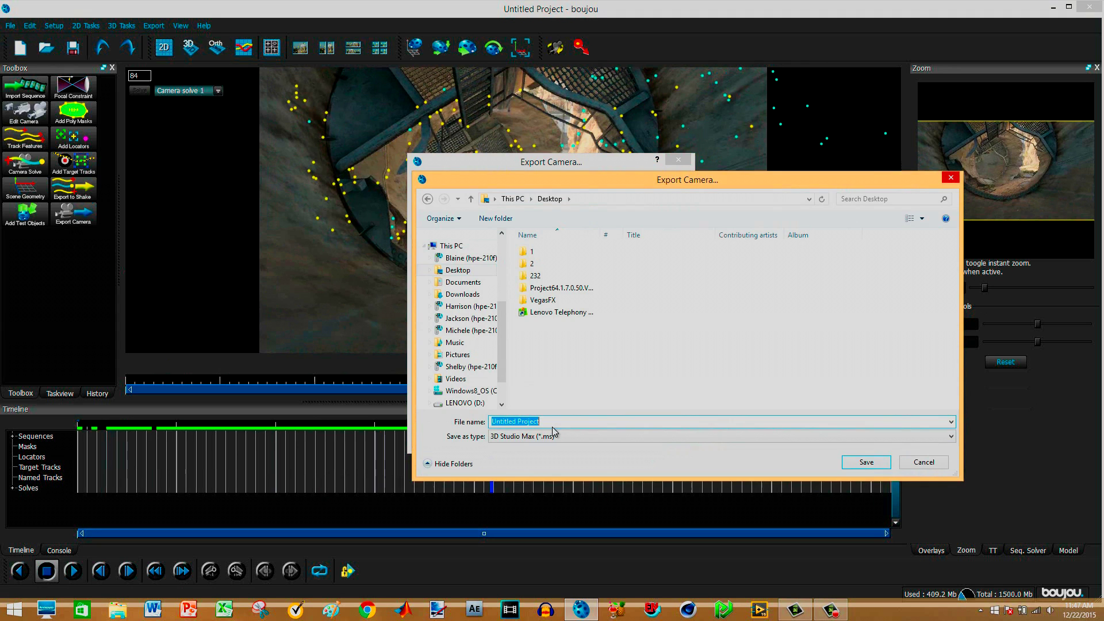
text(cameera)
key(BackSpace)
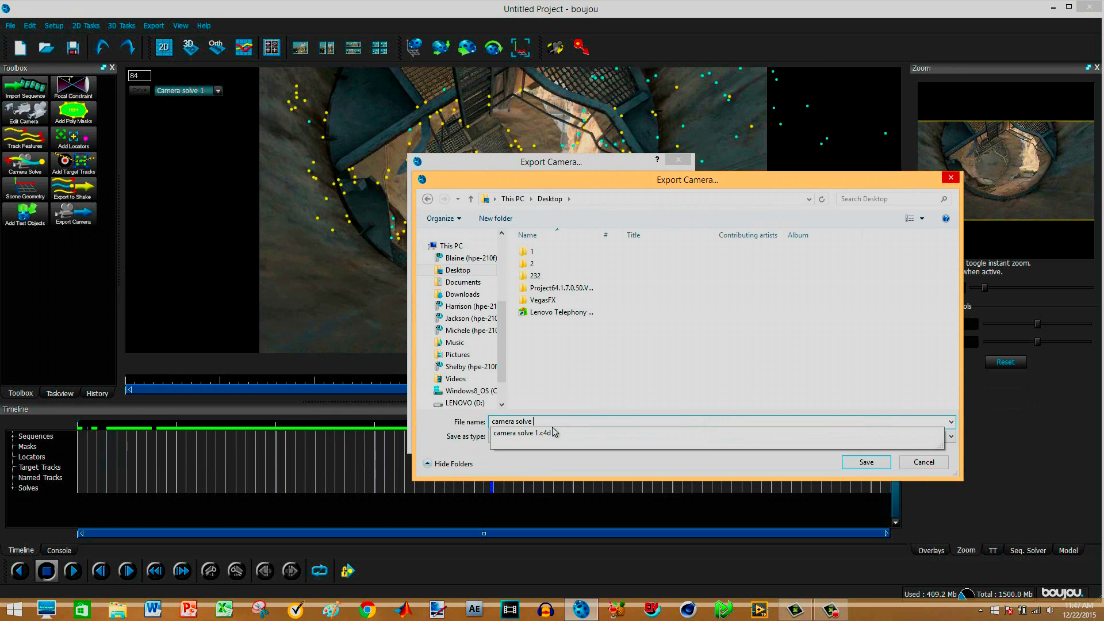
text(ra solve 2)
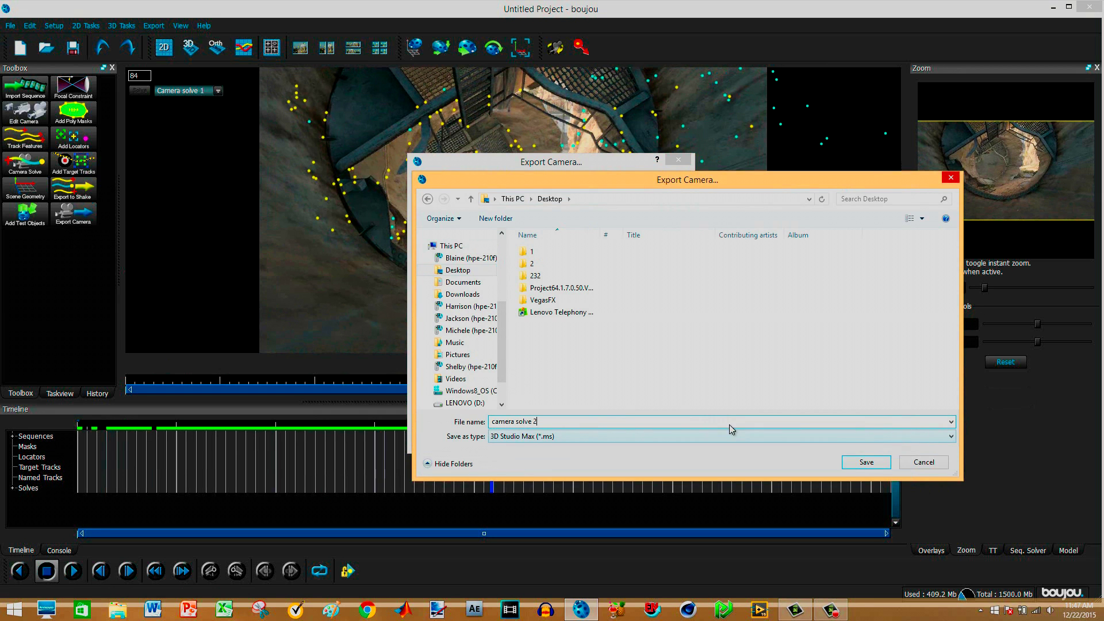
click(867, 461)
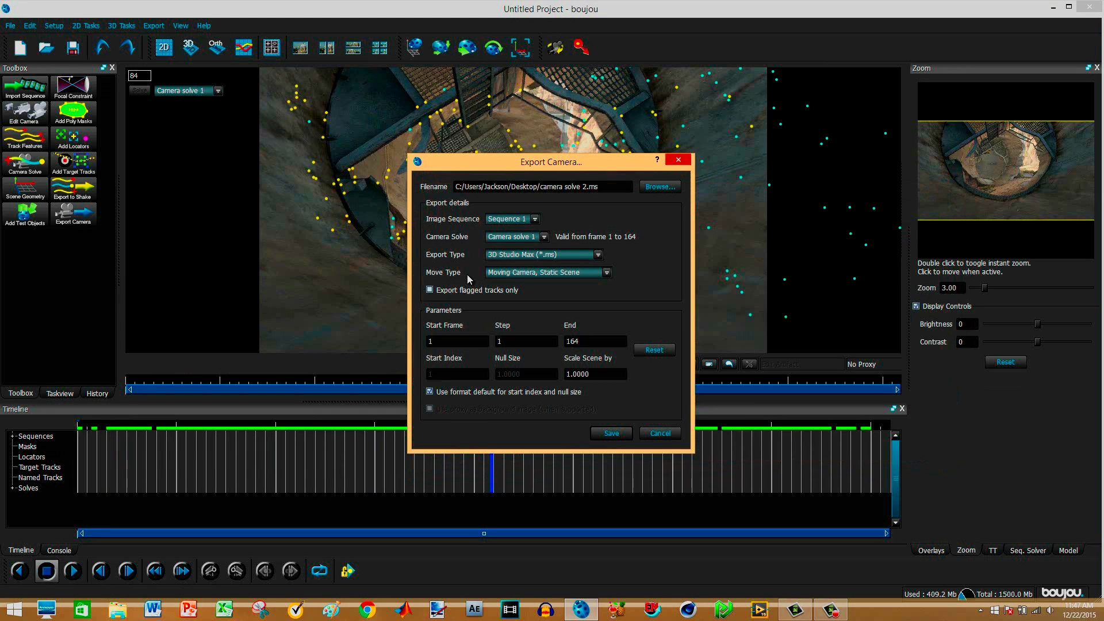
Step: Export the camera as Cinema 4D (*.c4d) without format defaults, using start index 0 and scene scale 100
click(598, 255)
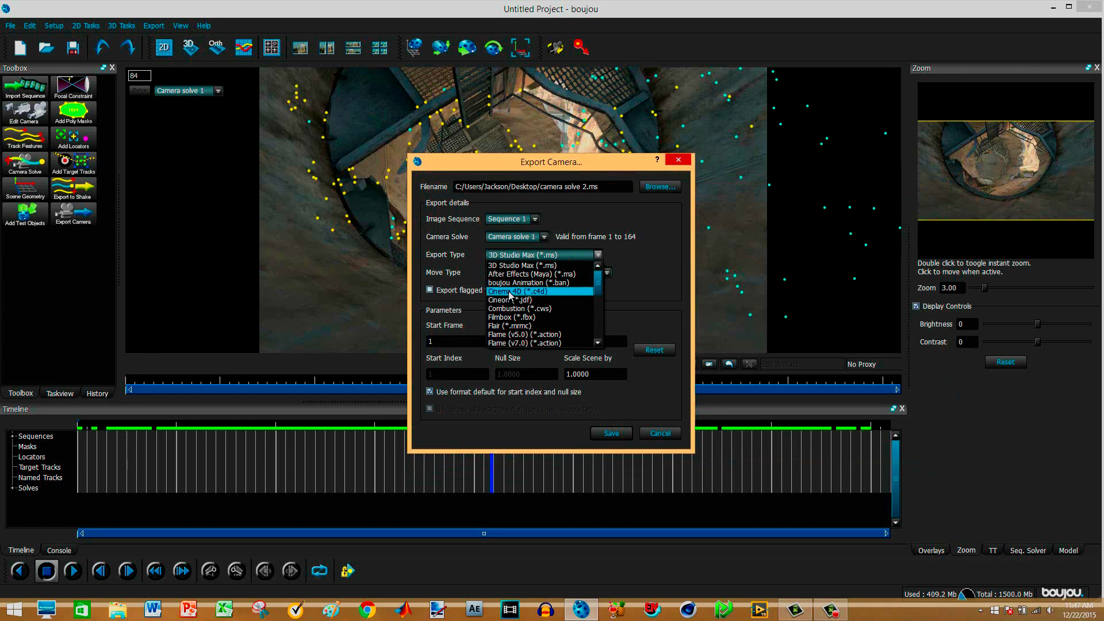
click(509, 293)
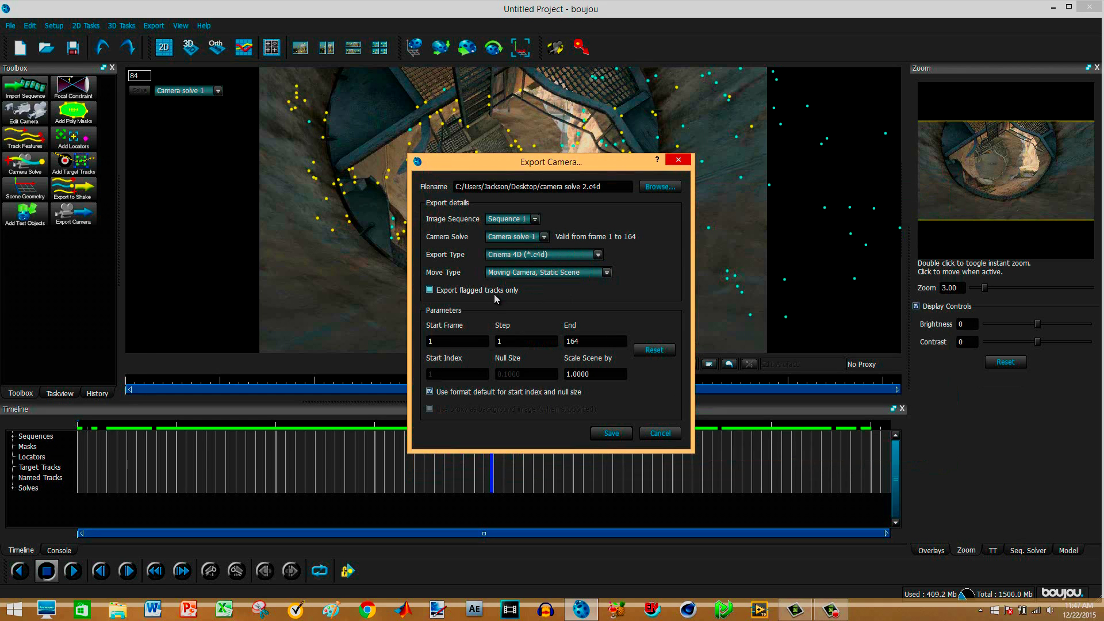
click(430, 392)
click(436, 374)
text(0)
key(Tab)
key(Tab)
text(100)
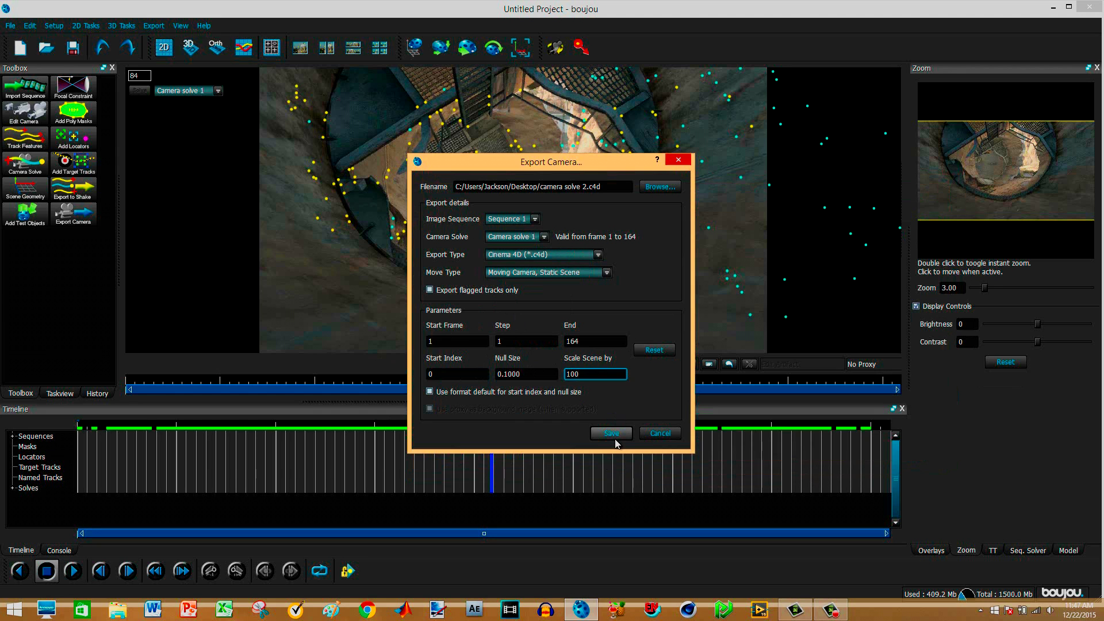
click(609, 436)
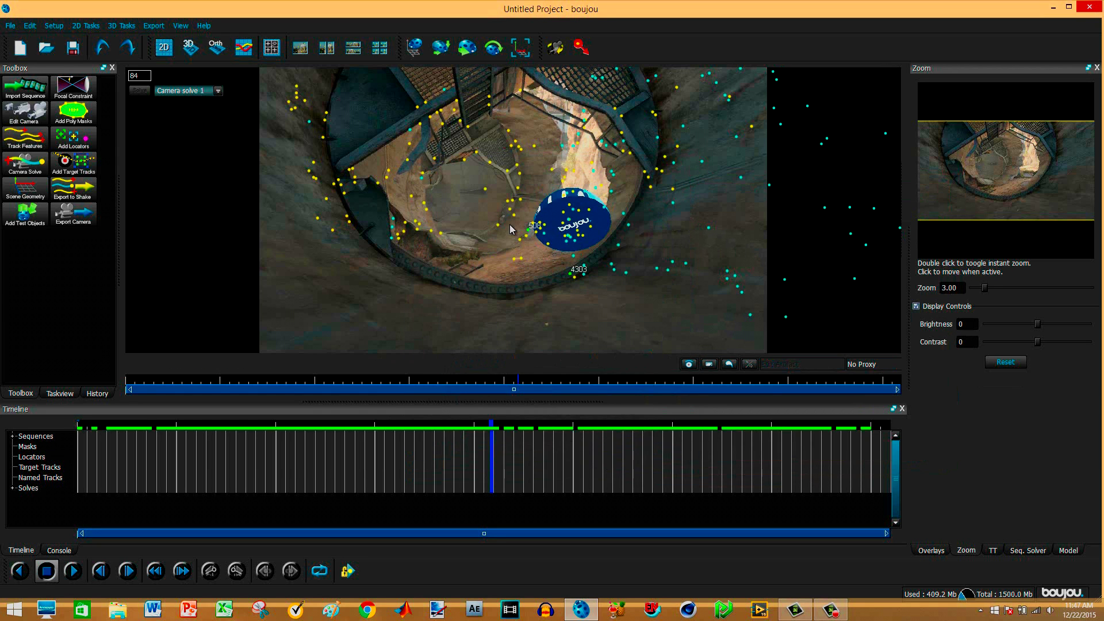
Step: Minimize boujou, move the exported "camera solve 2" file to a clear desktop area and open it in Notepad
click(1053, 8)
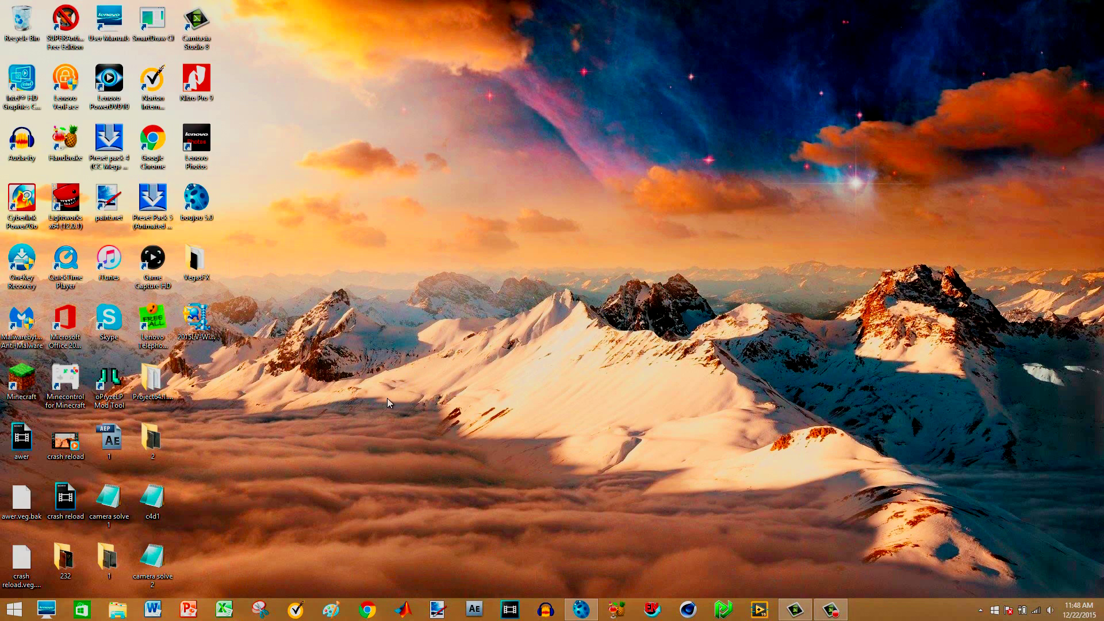
drag(168, 562, 565, 201)
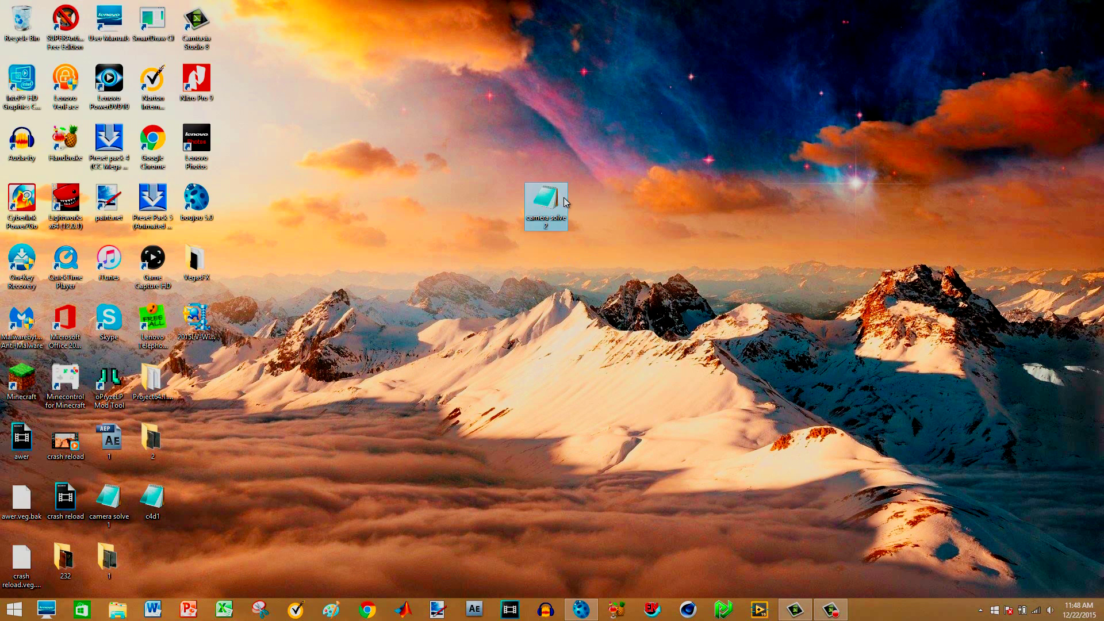
right_click(565, 201)
mouse_move(598, 232)
click(708, 249)
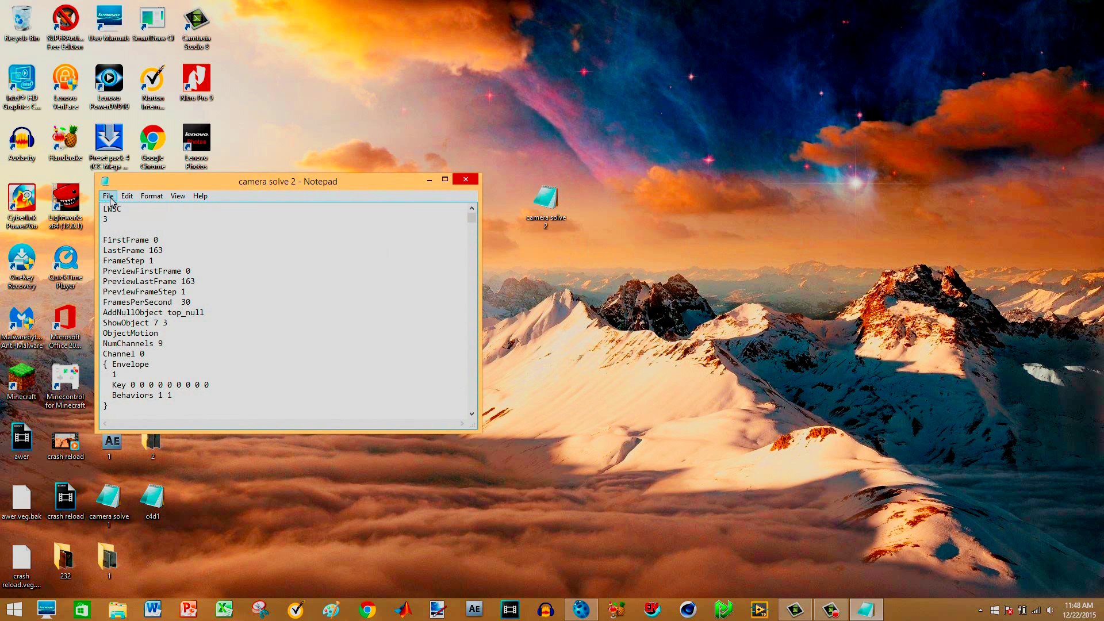
Step: Search the camera solve file for "-3.1415" and close the search
key(ctrl+f)
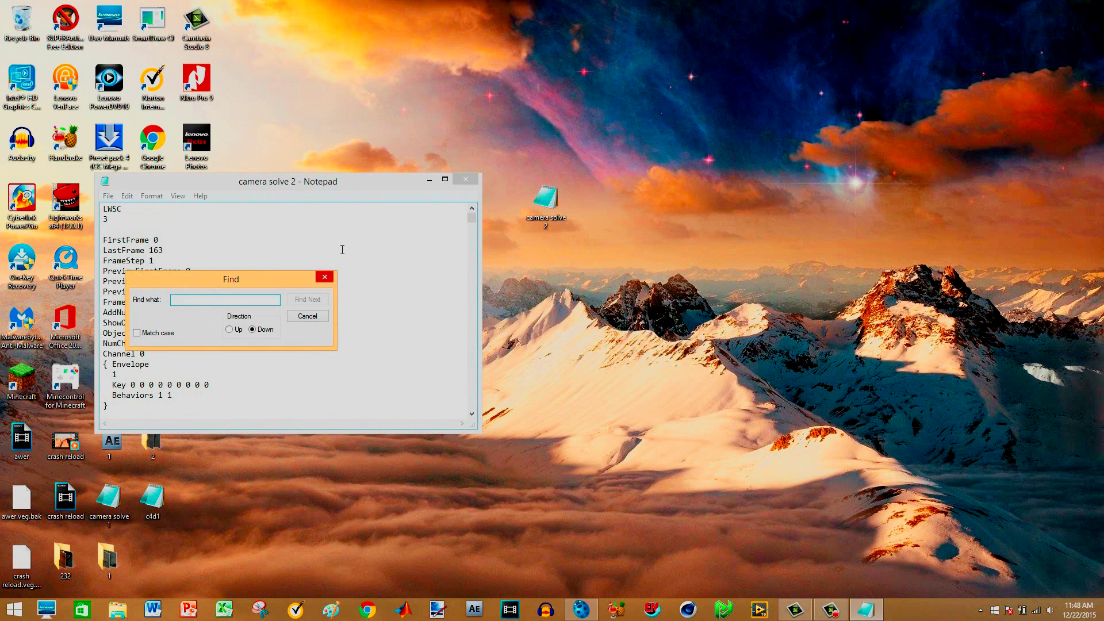
text(-3.1415)
key(Return)
click(323, 278)
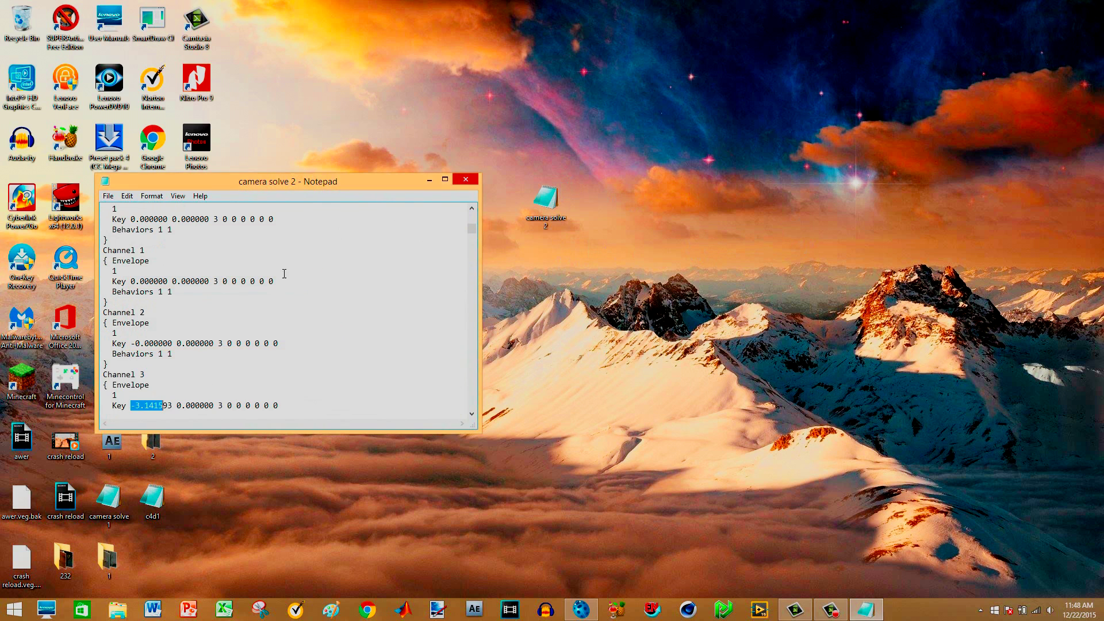
Step: Remove the minus sign from Channel 2's first key value and replace Channel 3's first key value with 0.000000
click(134, 346)
key(BackSpace)
drag(131, 343, 168, 343)
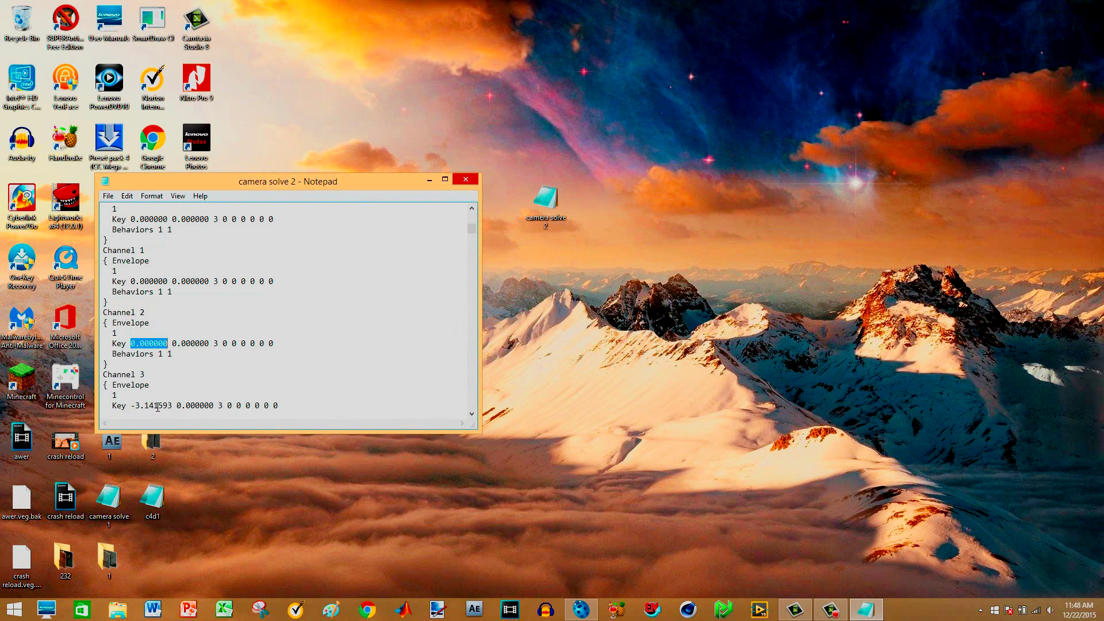
drag(131, 406, 165, 406)
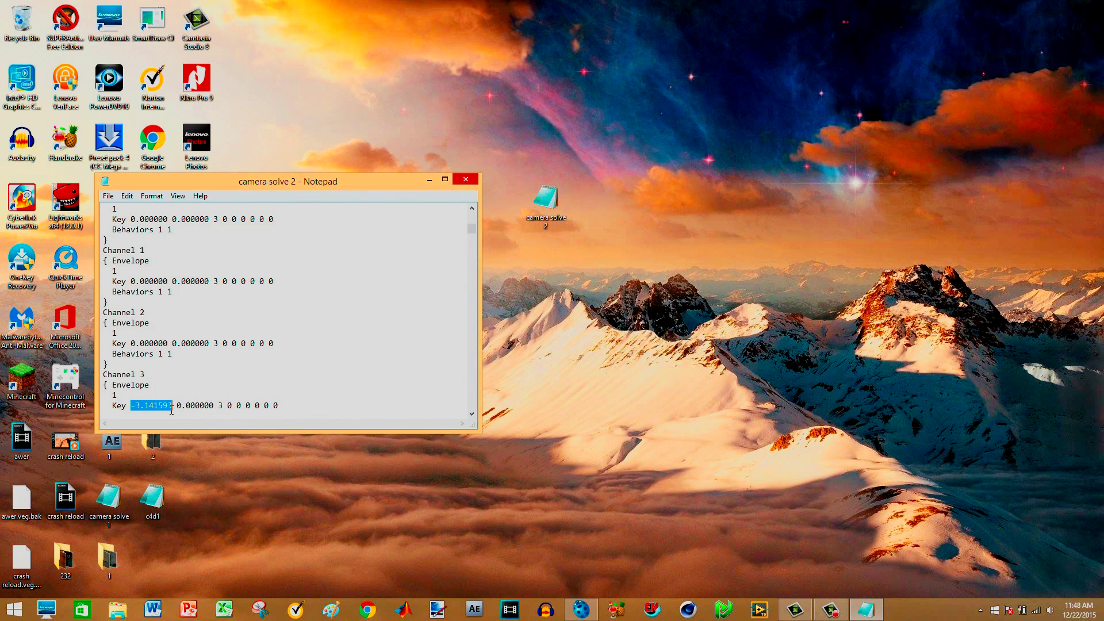
key(ctrl+v)
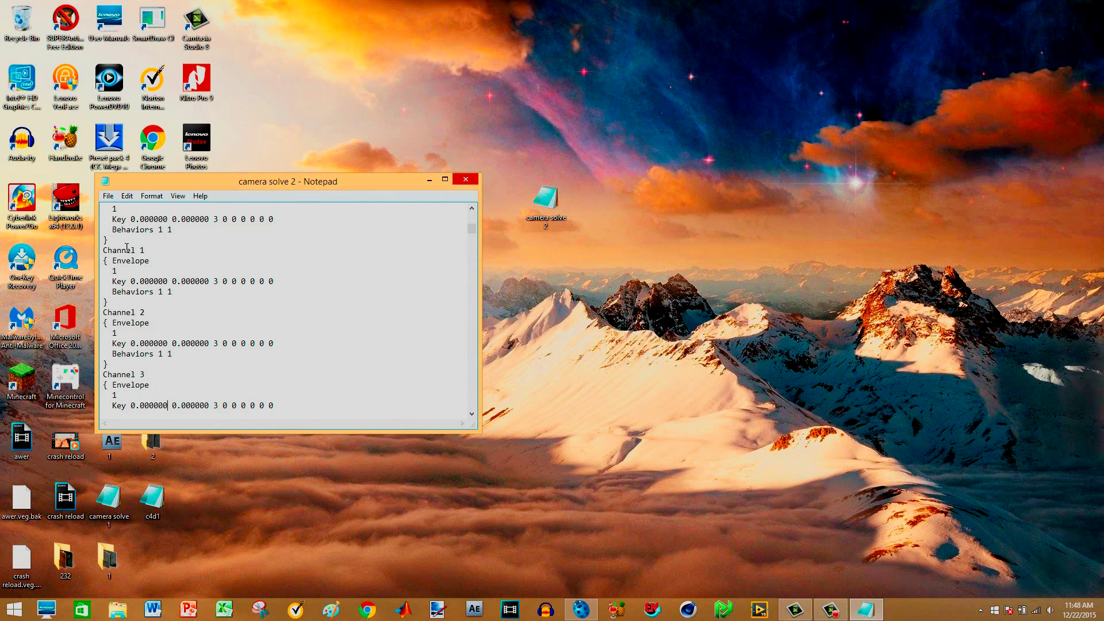
Step: Replace every "parentitem 10000001" in the file with "parentitem 10000002" and close the Replace dialog
click(107, 196)
mouse_move(127, 196)
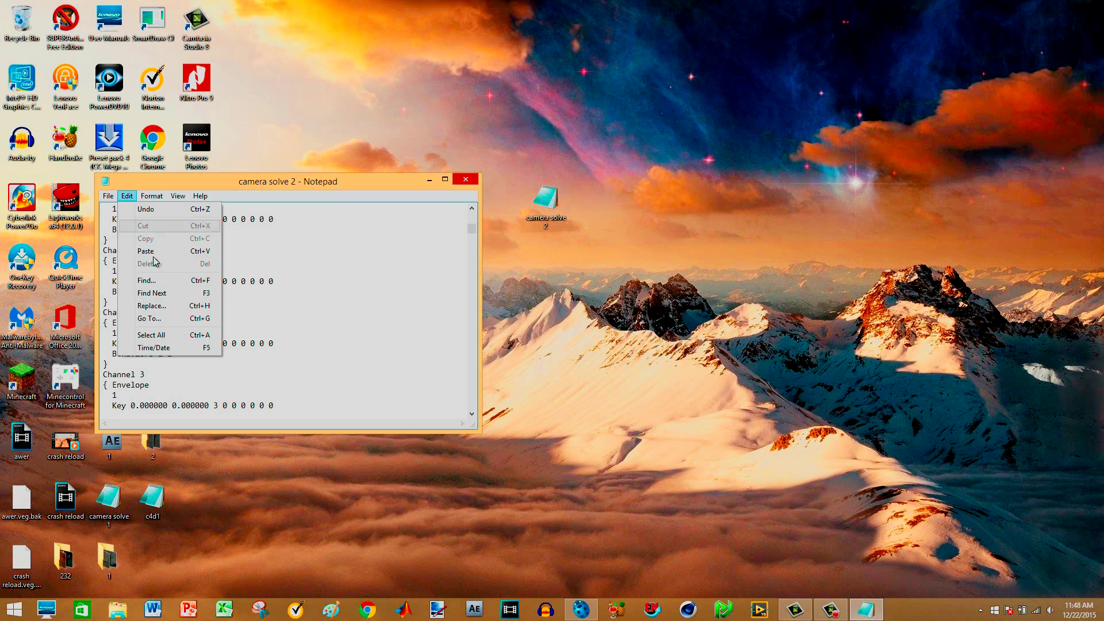
click(151, 305)
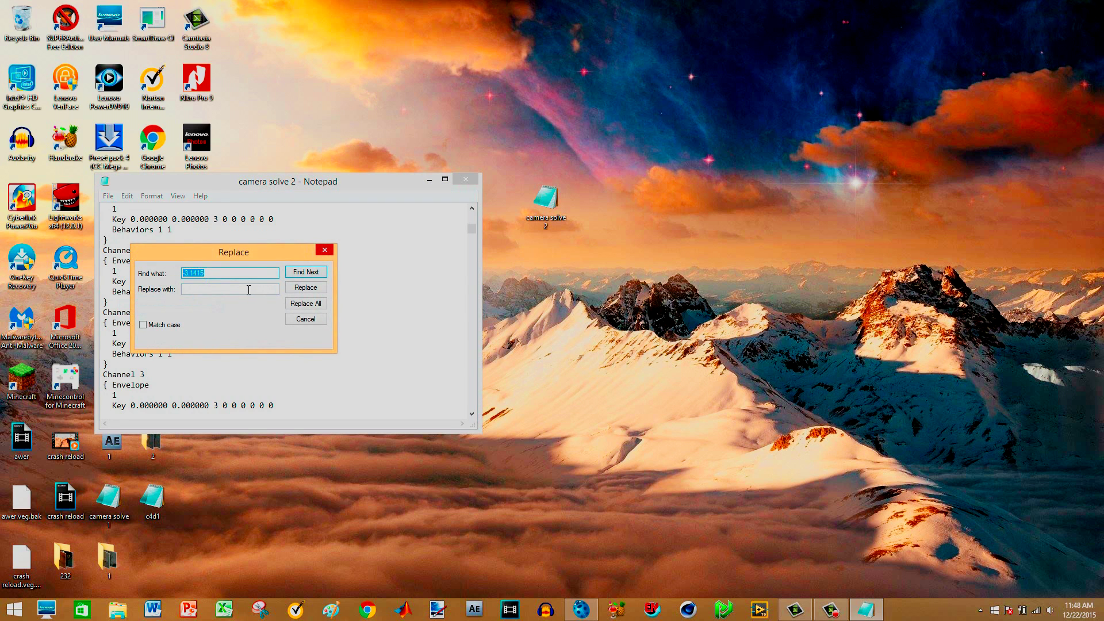
text(pa)
click(248, 289)
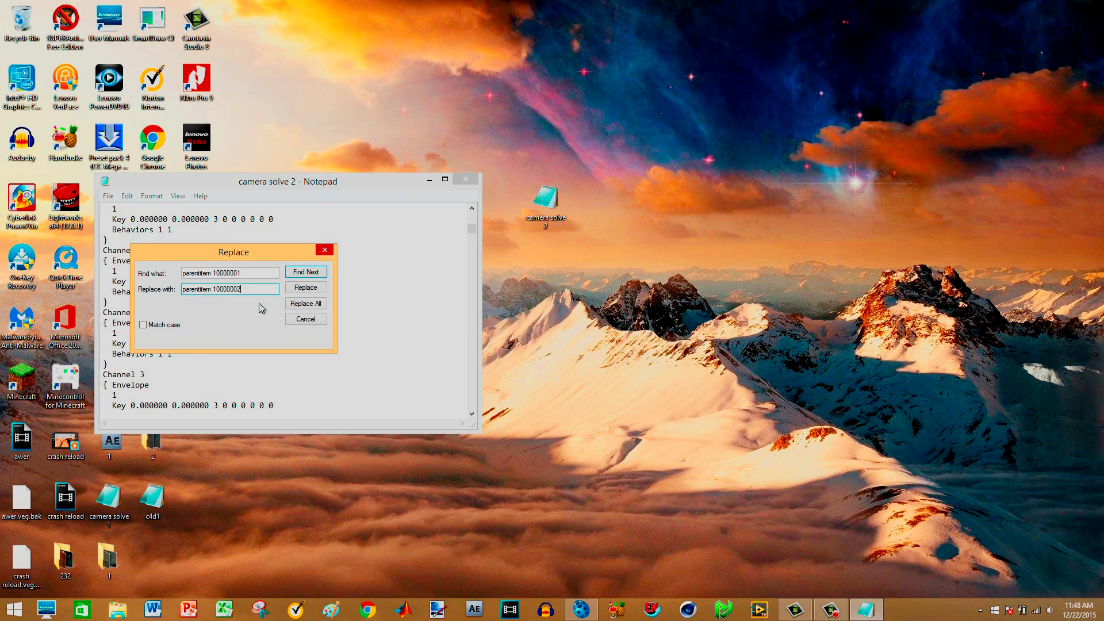
click(306, 303)
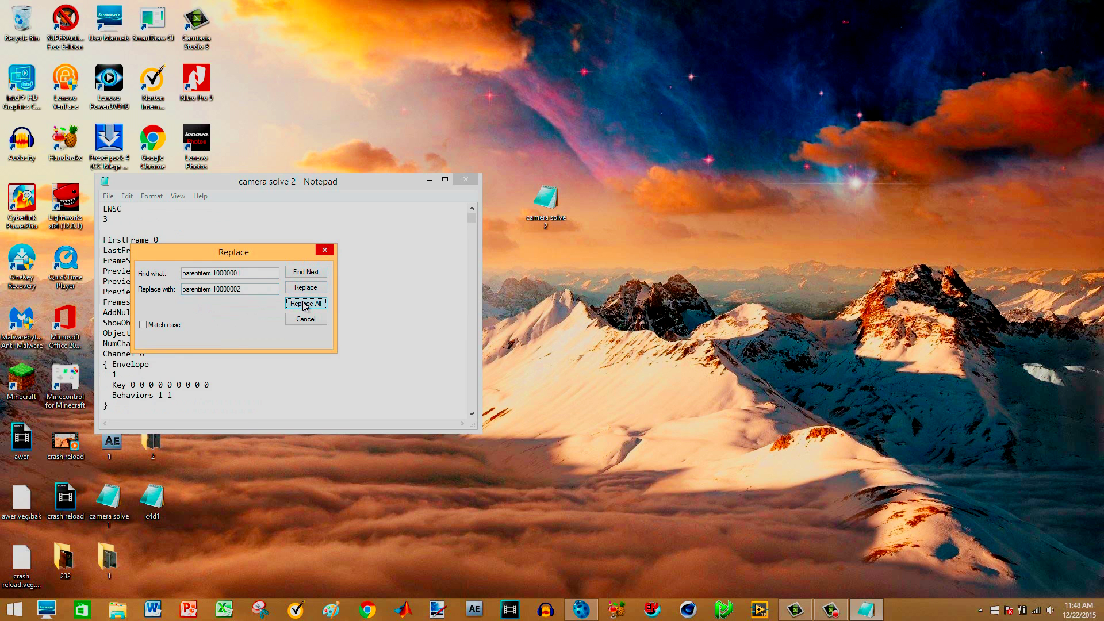
click(325, 251)
Step: Save the edited camera solve file and close Notepad
click(108, 196)
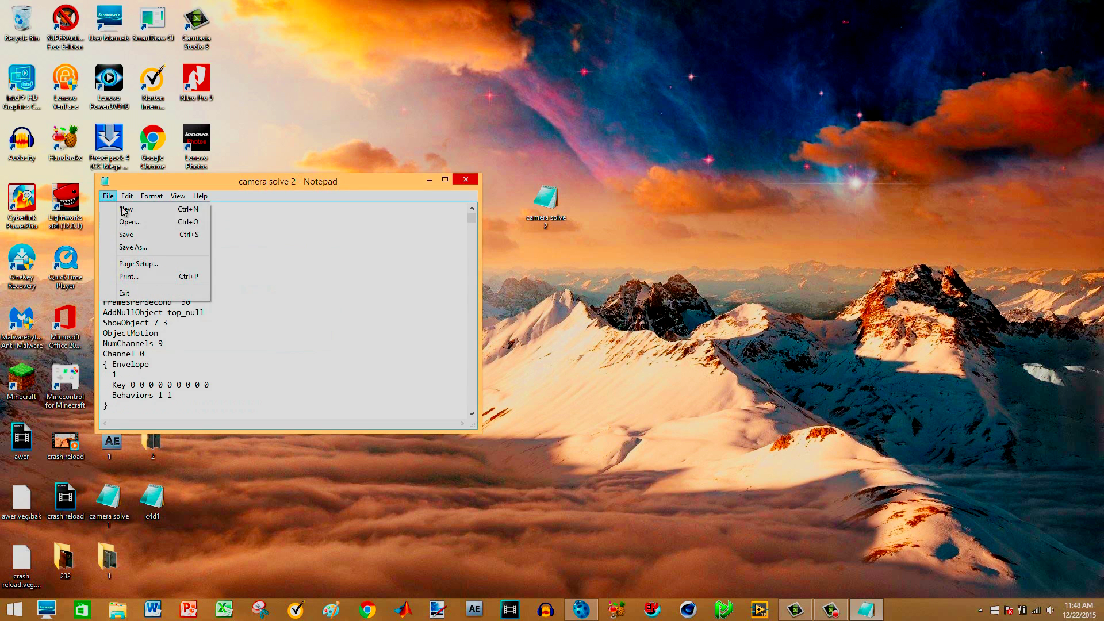
click(137, 236)
click(466, 179)
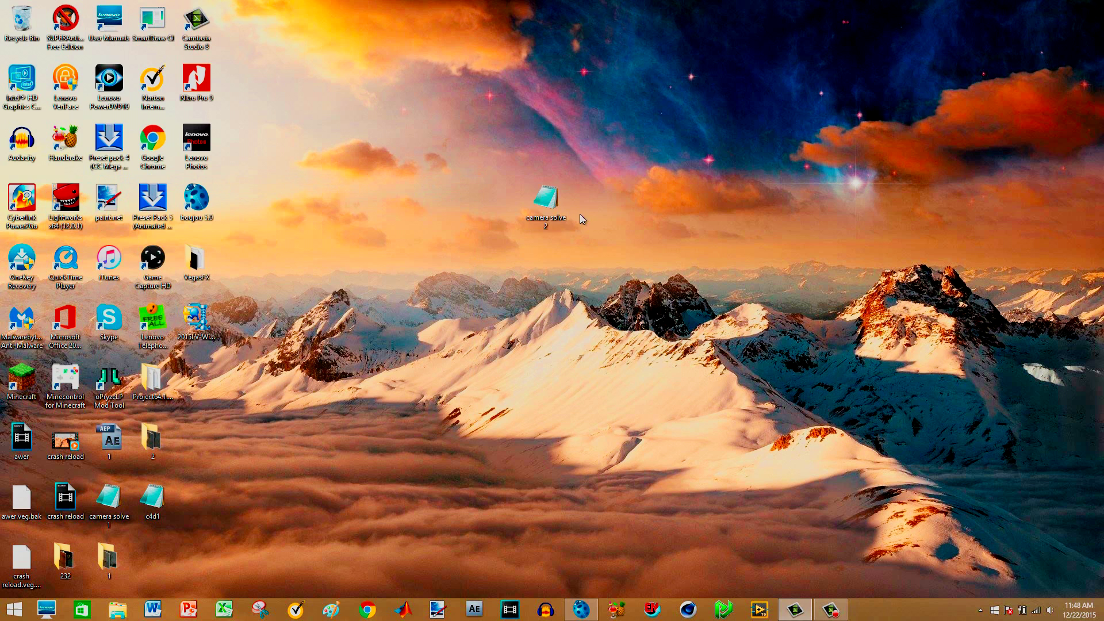
Step: Open the "camera solve 2" file in Cinema 4D, accepting the default LightWave 3D import settings
right_click(539, 216)
mouse_move(573, 253)
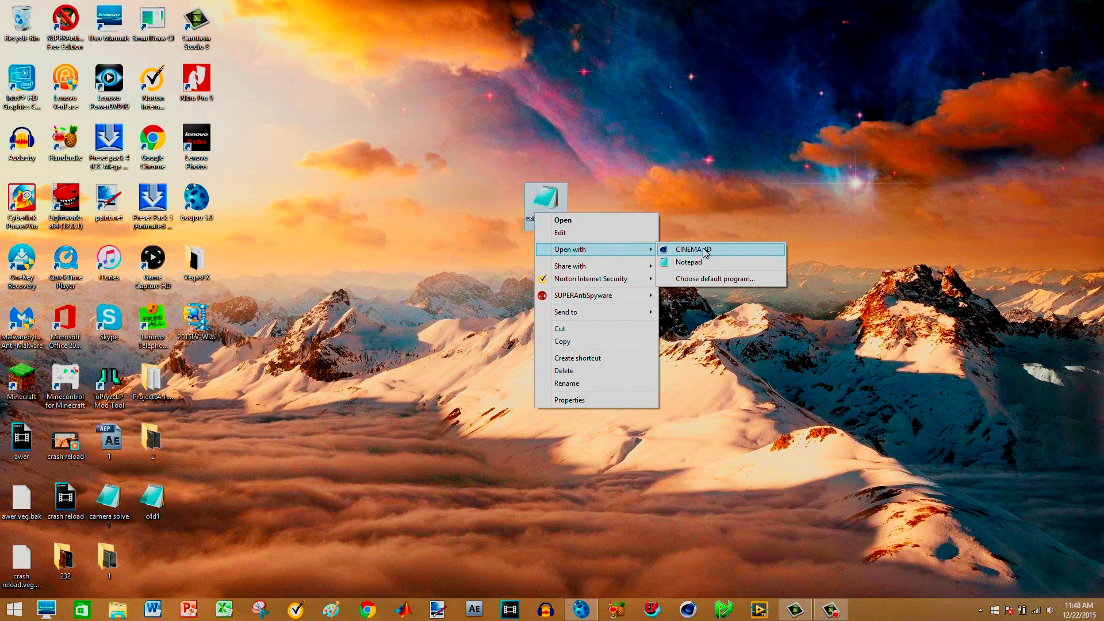
click(696, 249)
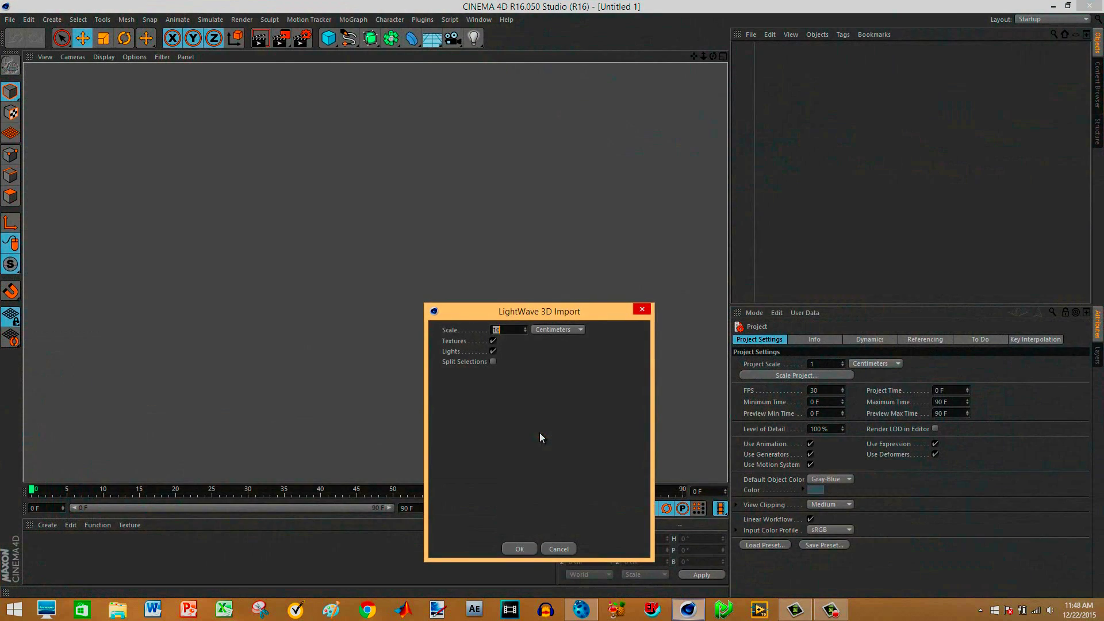
click(525, 550)
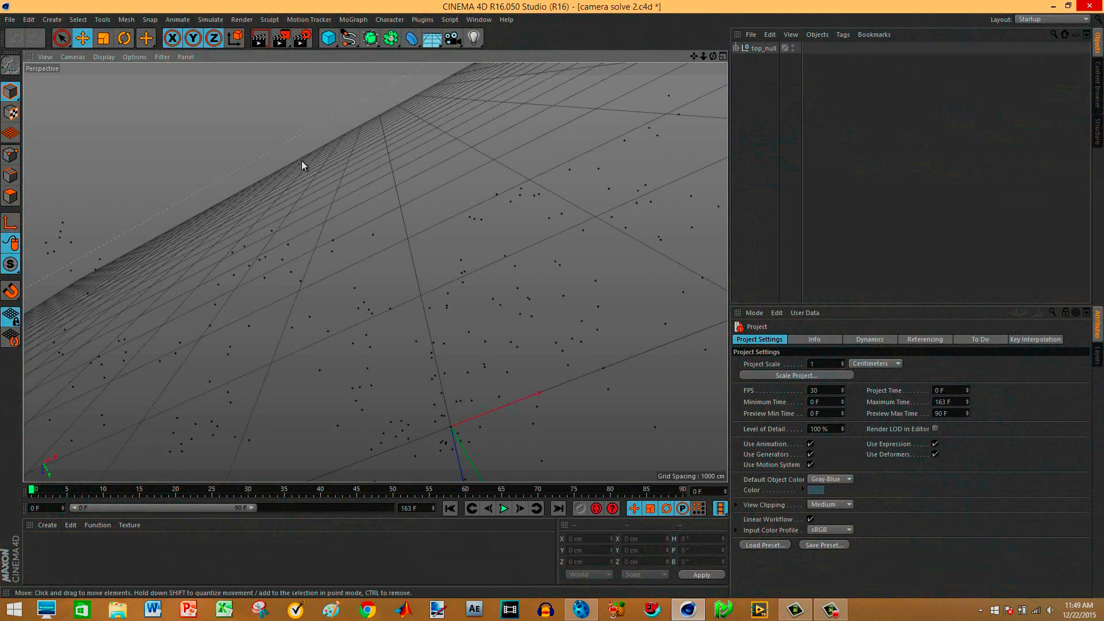
Step: Create a new material and open it in the Material Editor
click(42, 525)
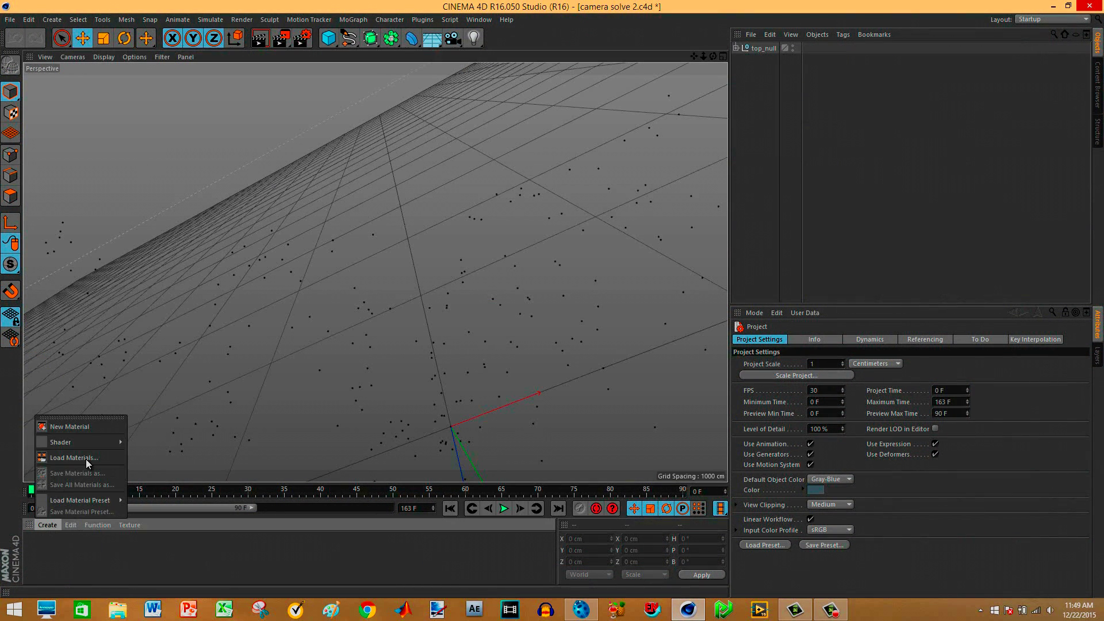
click(82, 429)
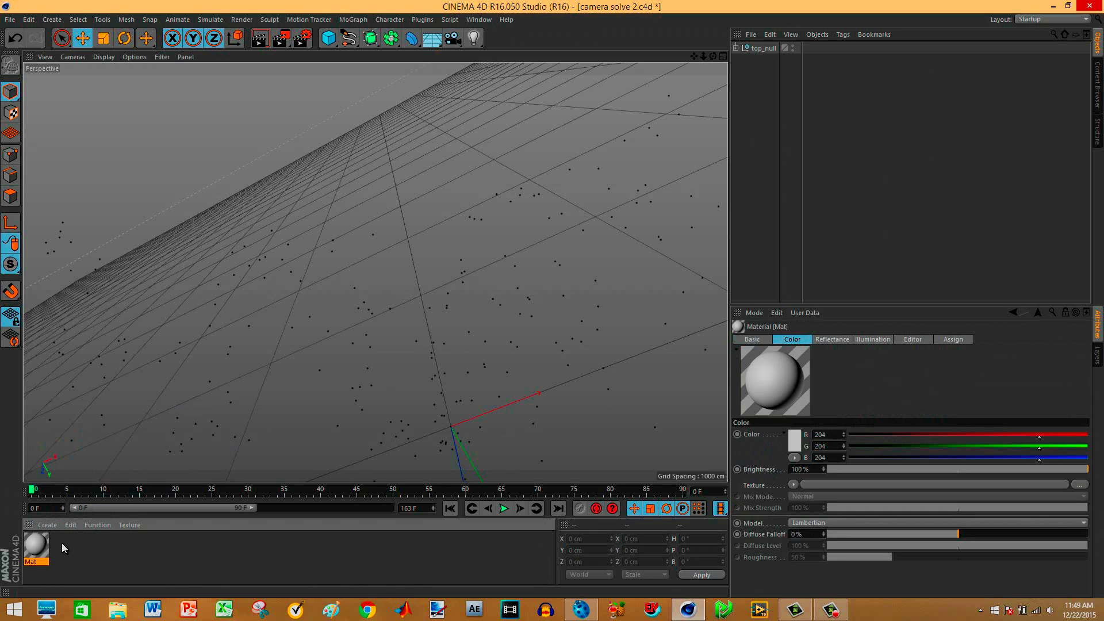
double_click(34, 553)
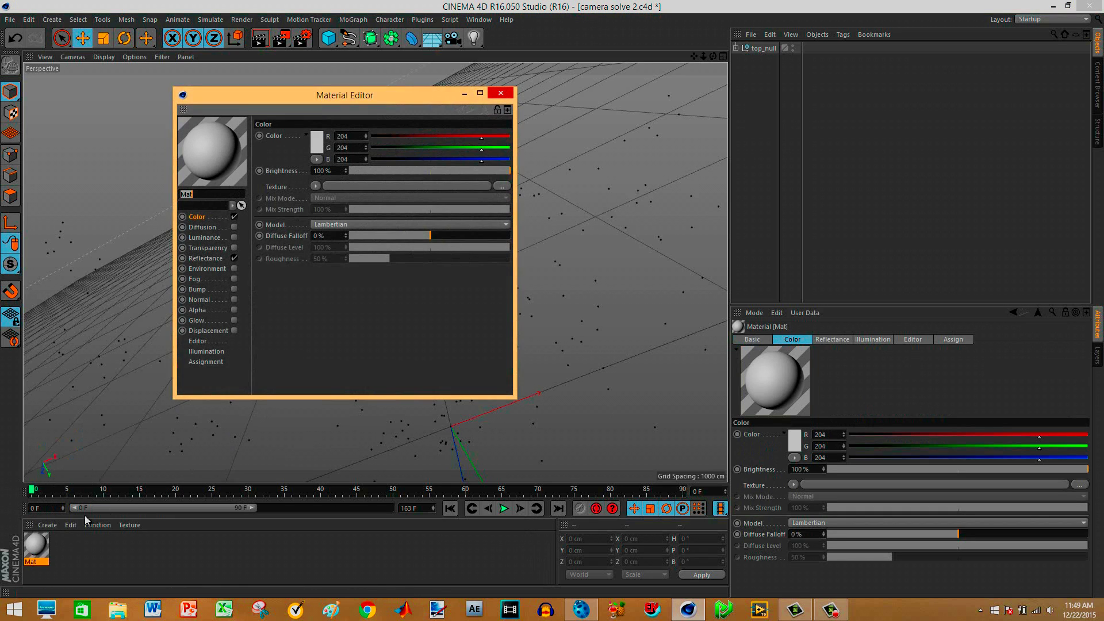
Step: Load 2_000000.jpeg from Desktop folder 2 as the material's color texture without copying it to the project location
click(316, 187)
click(336, 209)
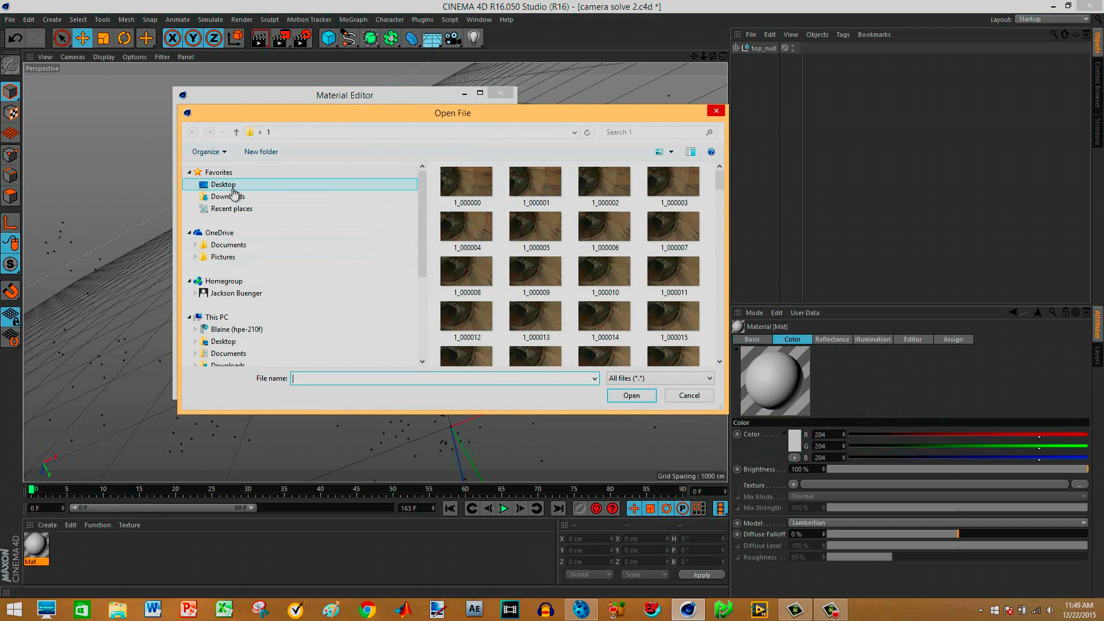
click(271, 187)
drag(723, 267, 705, 282)
click(467, 292)
double_click(468, 293)
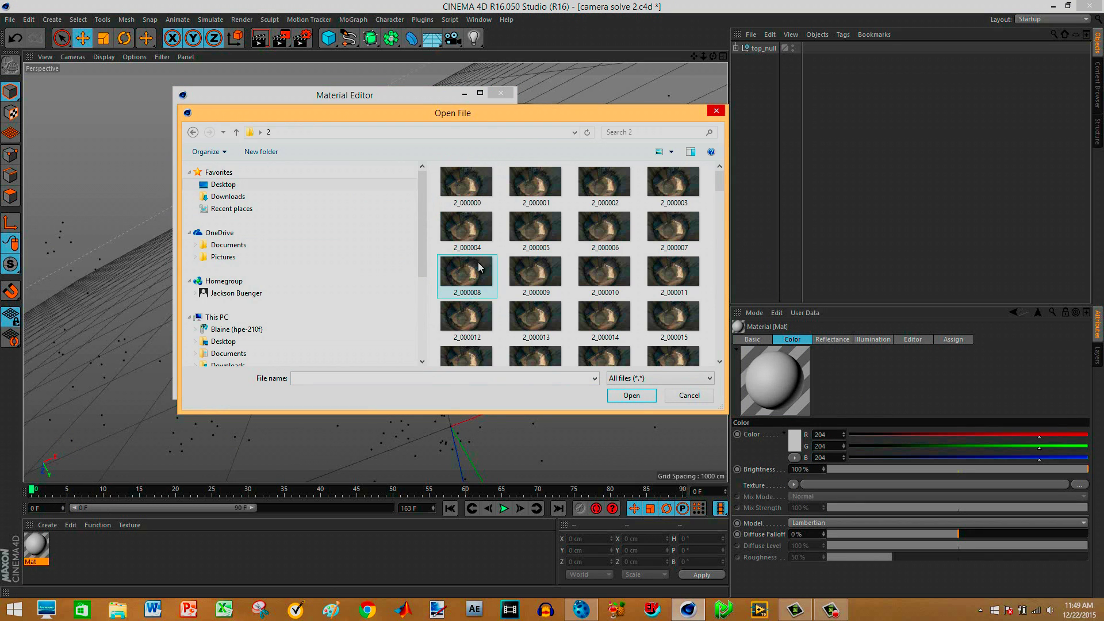
double_click(467, 189)
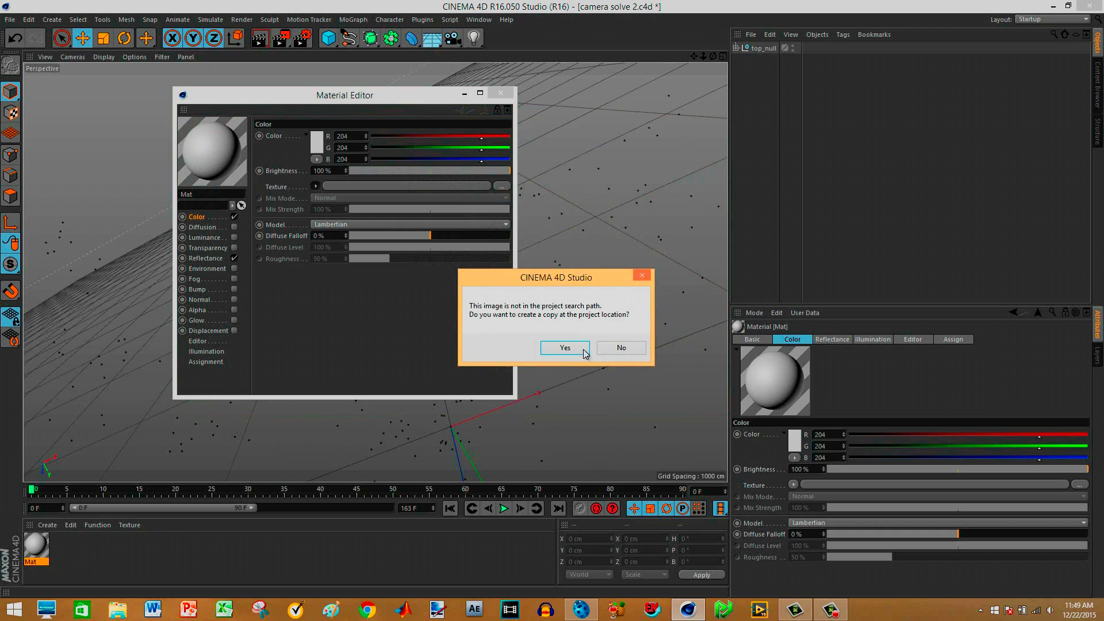
click(612, 349)
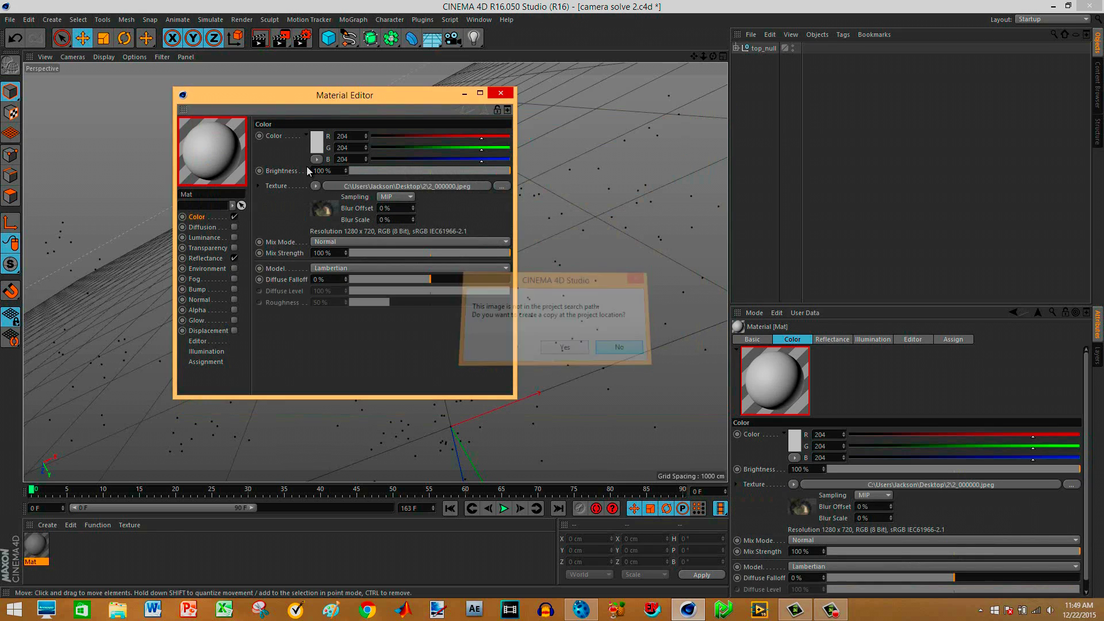
Step: Calculate the movie frame range for the texture's animation, bring up the material's Animate Preview setting and close the Material Editor
double_click(327, 214)
click(341, 122)
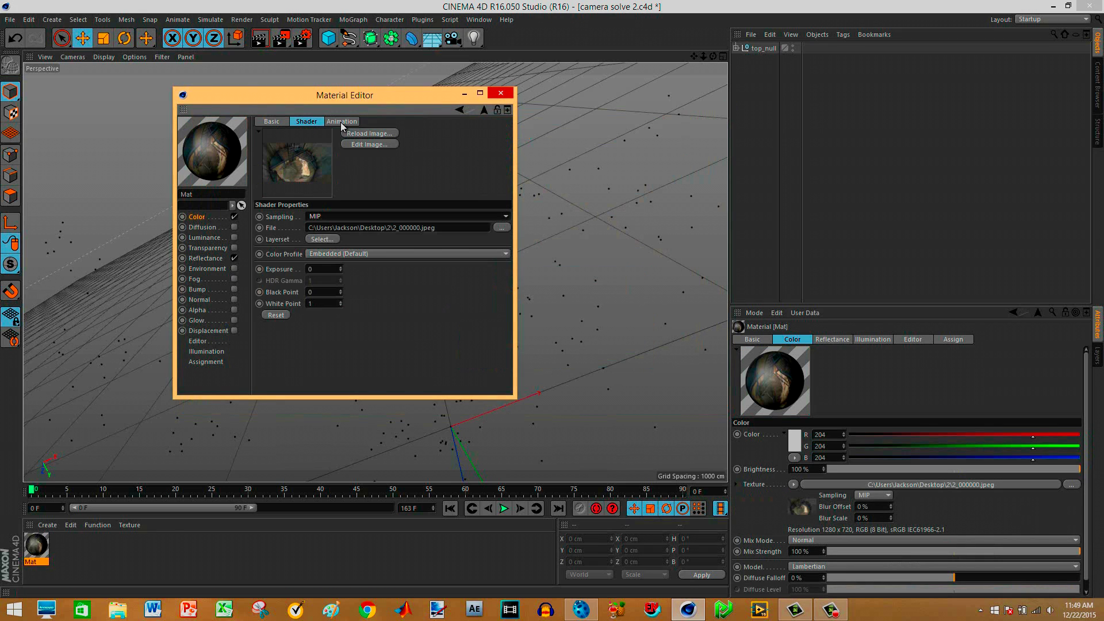
click(341, 121)
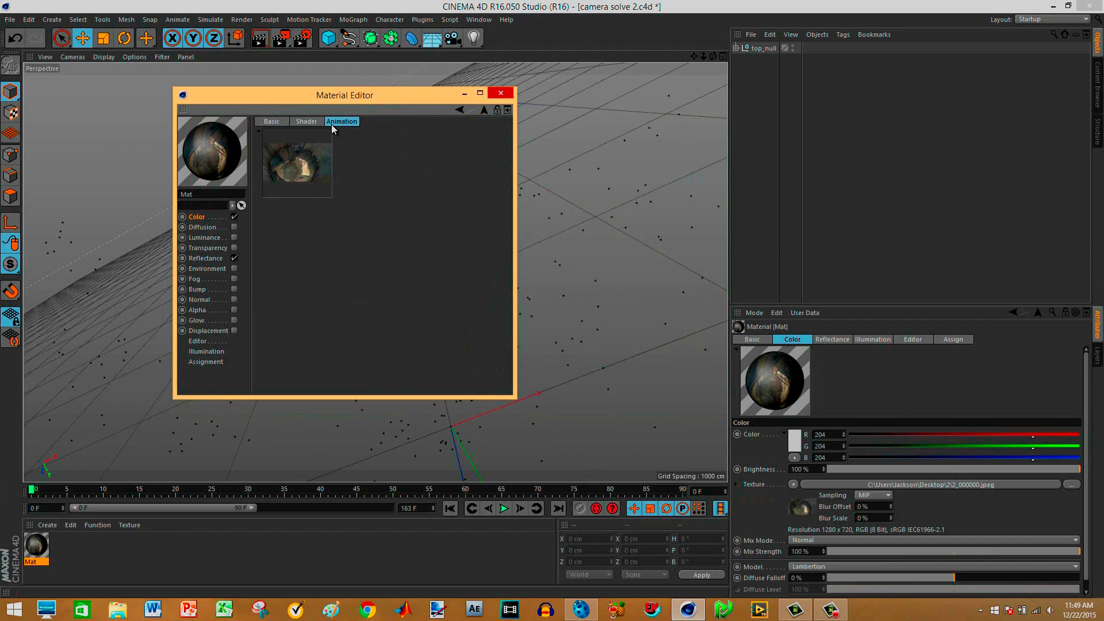
click(289, 312)
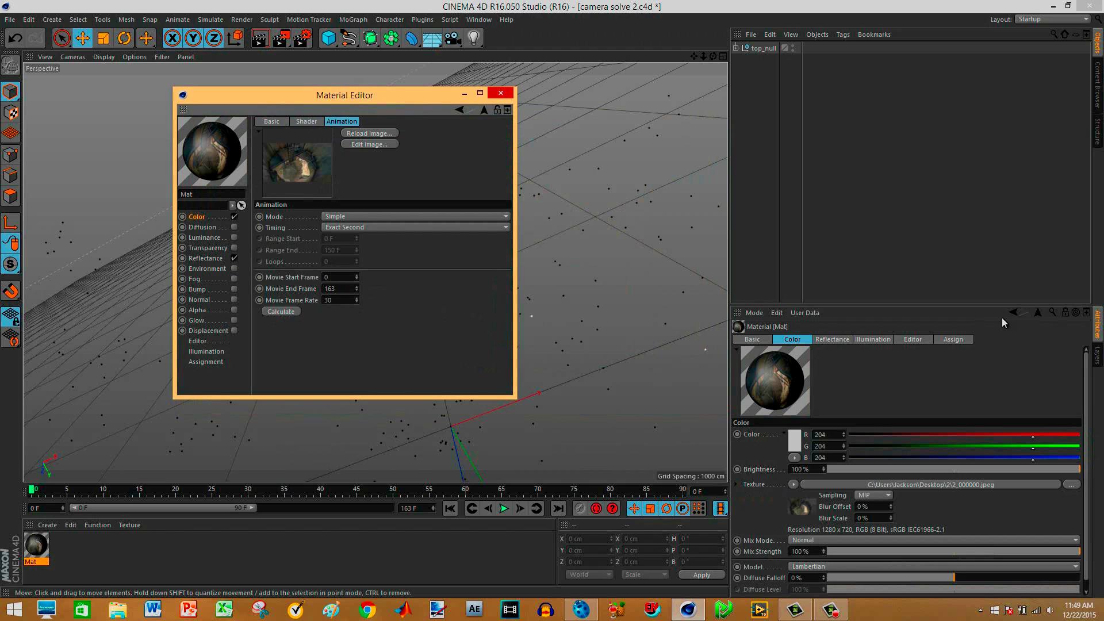
click(912, 340)
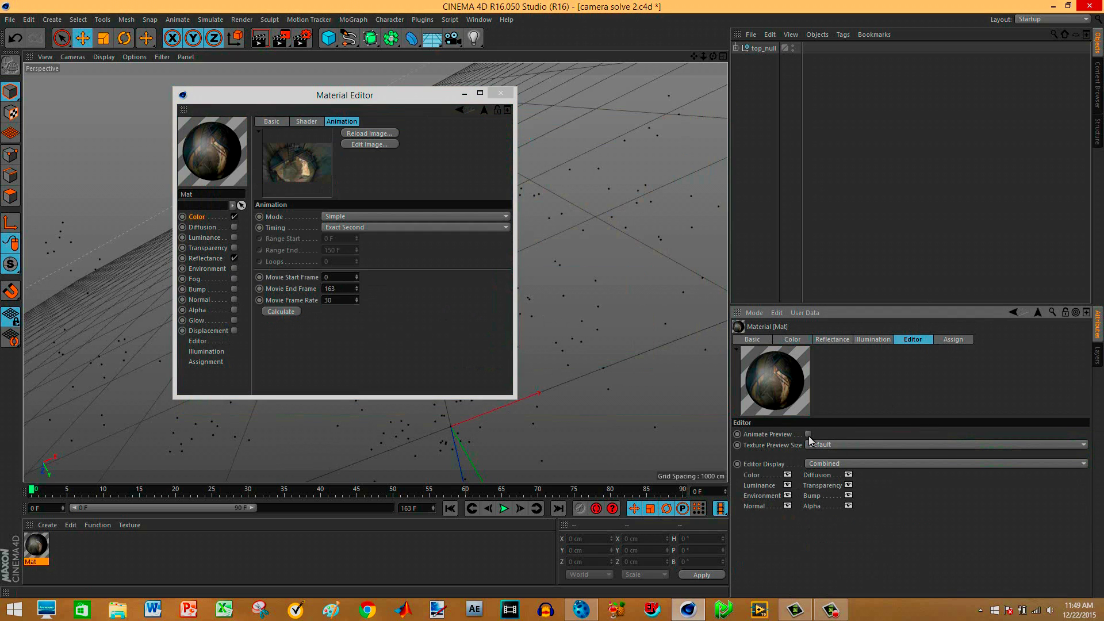
click(500, 94)
Step: Add a Background object to the scene and apply the image-sequence material to it
click(437, 46)
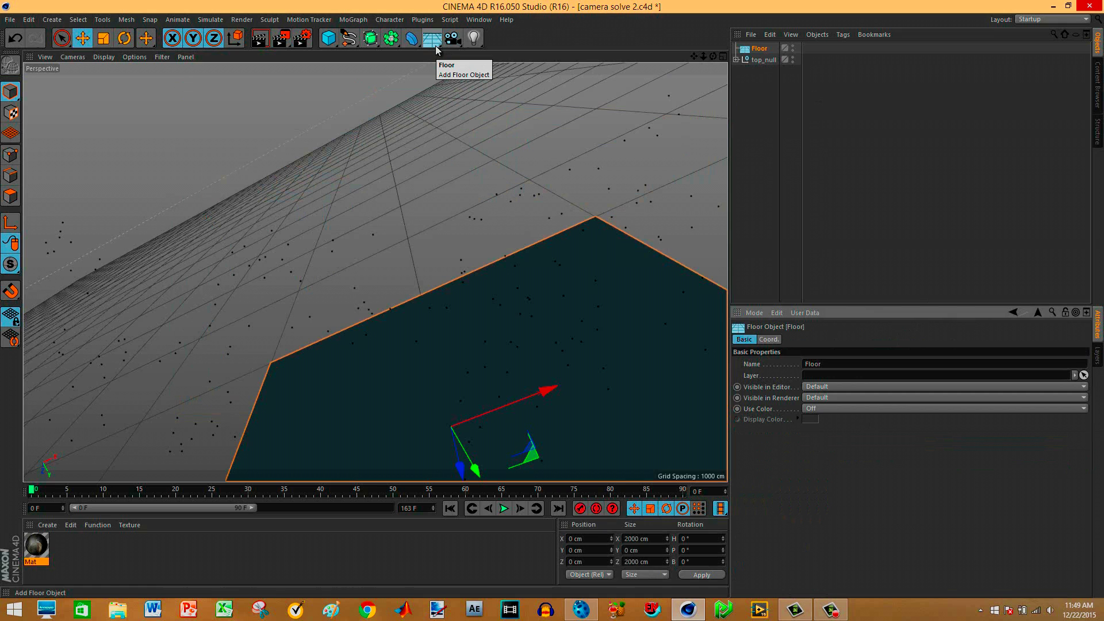
key(ctrl+z)
click(437, 45)
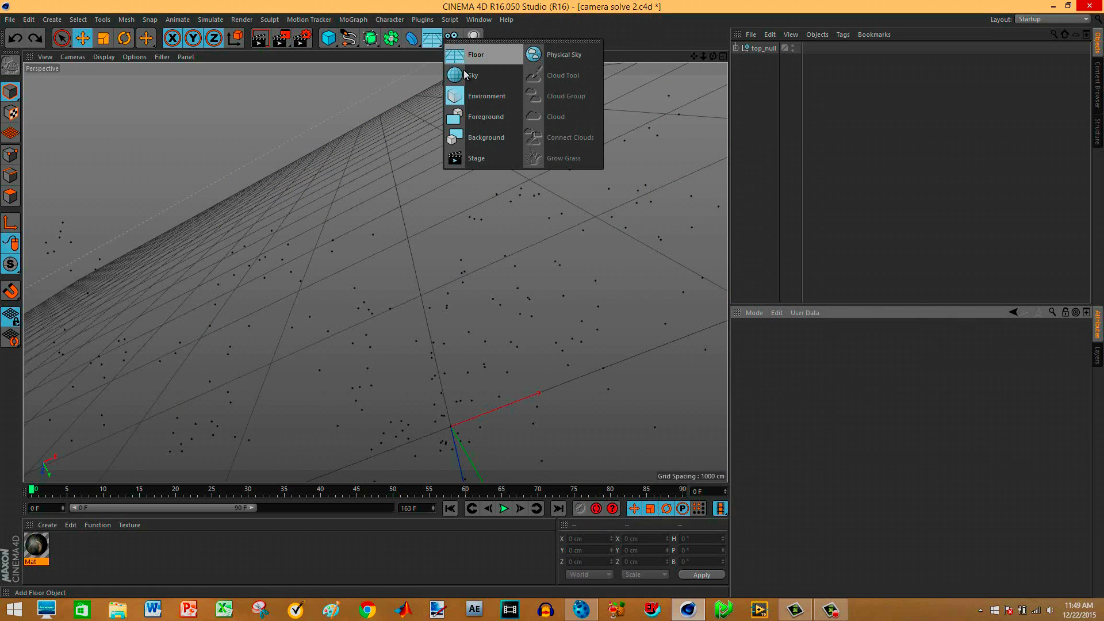
click(486, 138)
drag(760, 62, 61, 527)
drag(773, 34, 762, 49)
Step: Extend the timeline's preview range to 163 F, scrub through the footage and return to frame 8
drag(50, 495, 104, 495)
drag(250, 509, 390, 508)
drag(72, 493, 498, 493)
drag(368, 493, 63, 490)
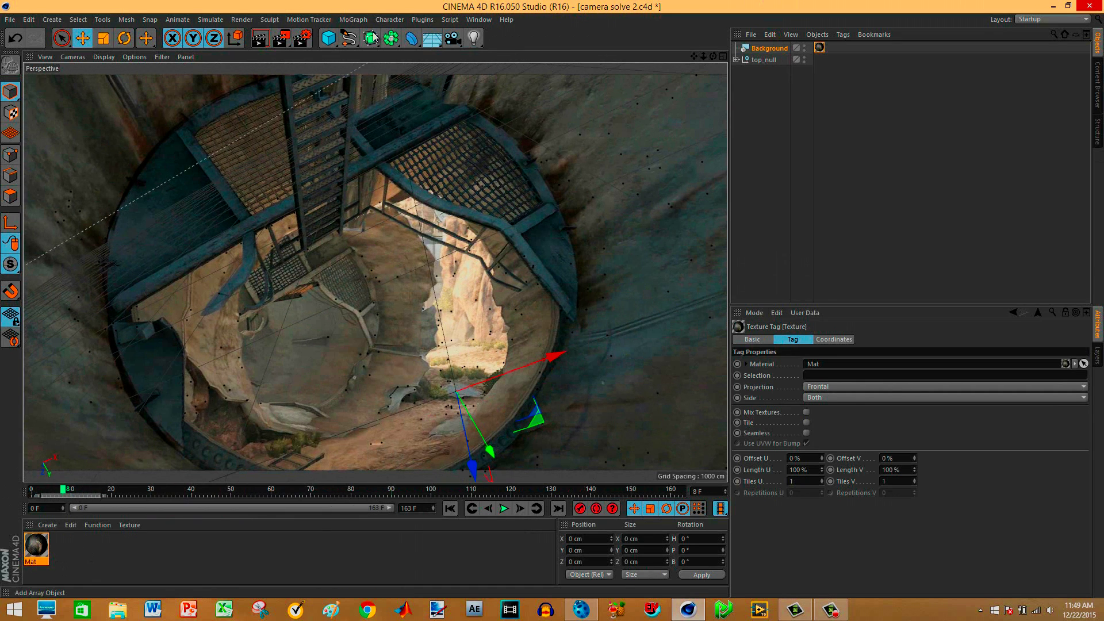
Step: Add a MoText object with the text "Merry Christmas"
click(353, 20)
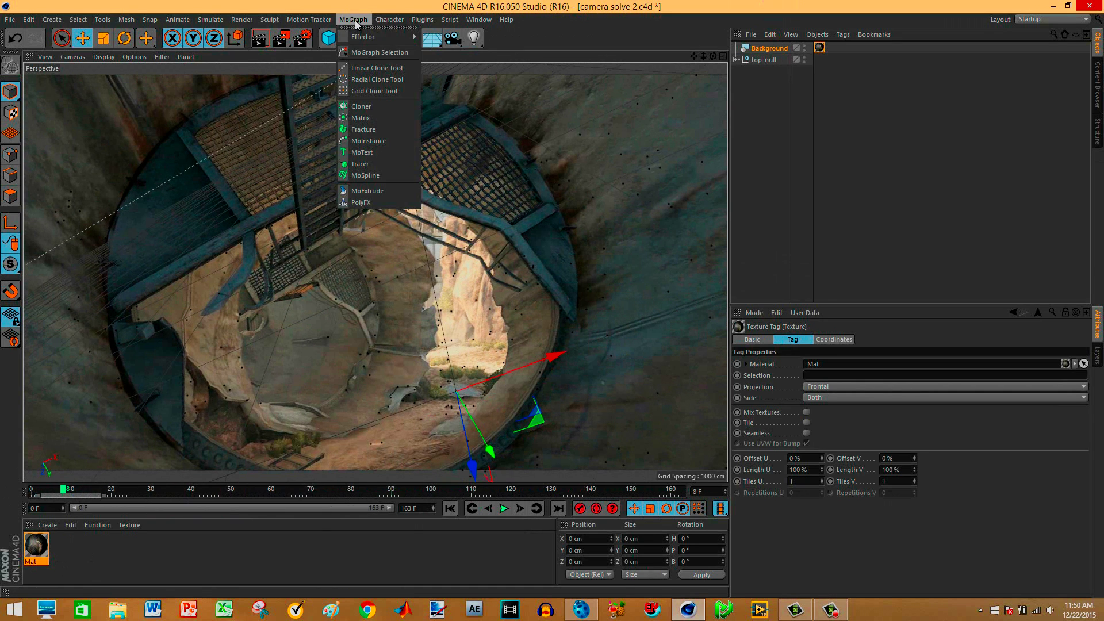
click(364, 152)
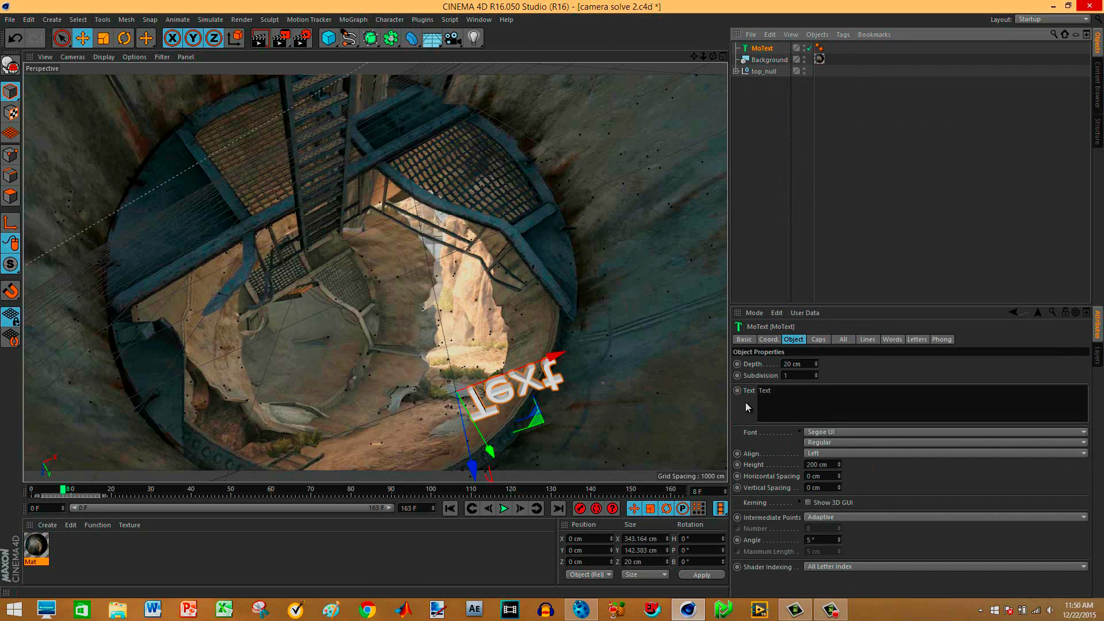
click(788, 392)
text(Mer)
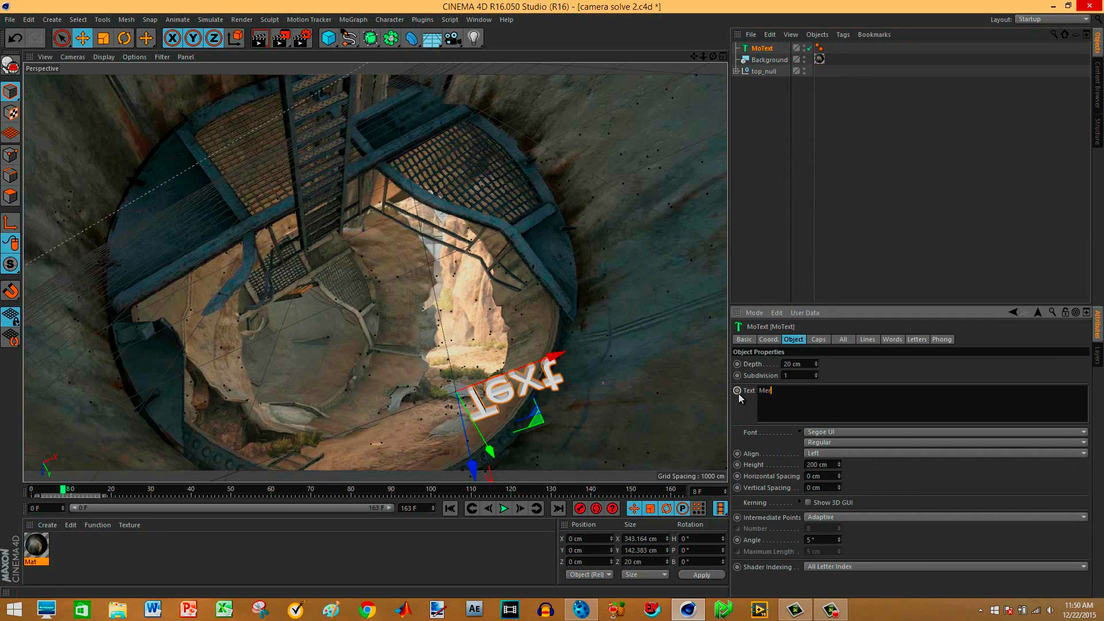
text(ry Christmas)
click(823, 249)
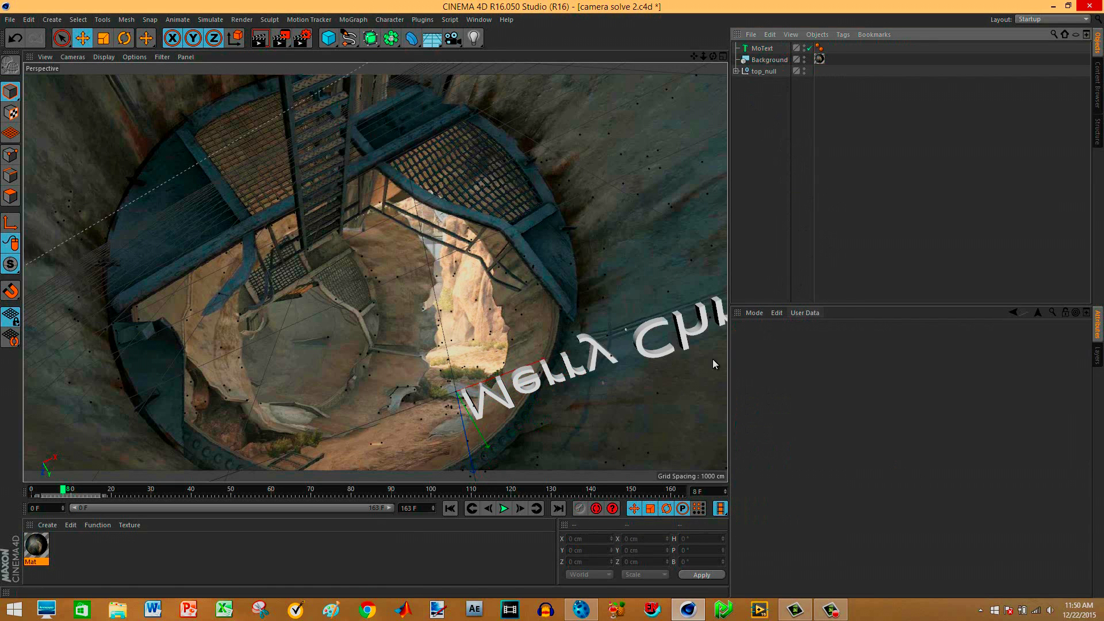
Step: Split the MoText wording into two lines, "Merry" above "Christmas"
click(762, 48)
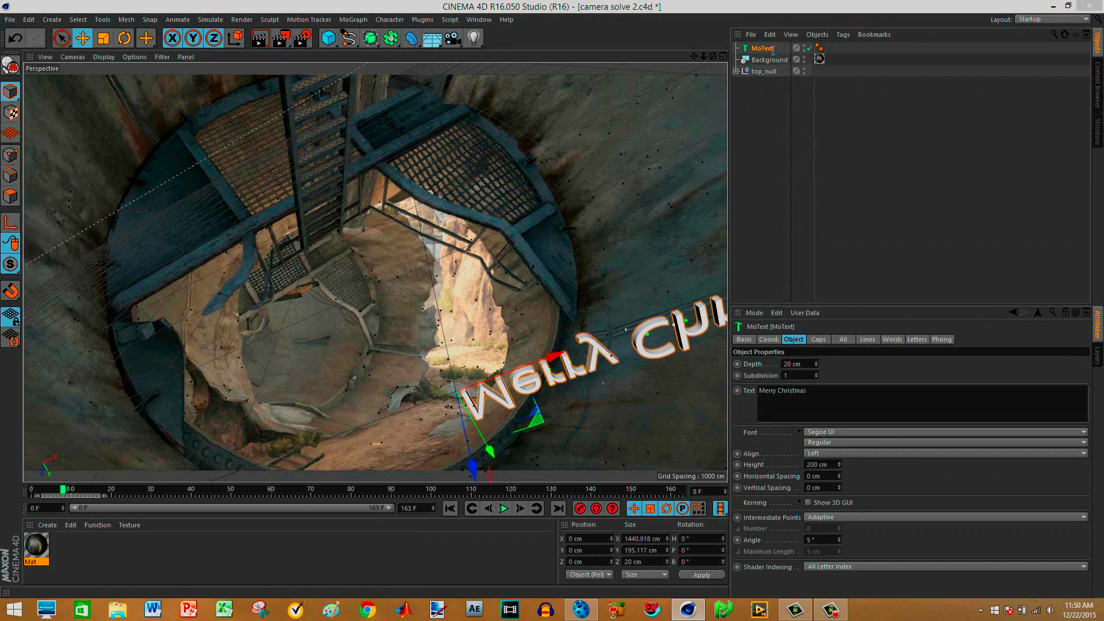
click(778, 396)
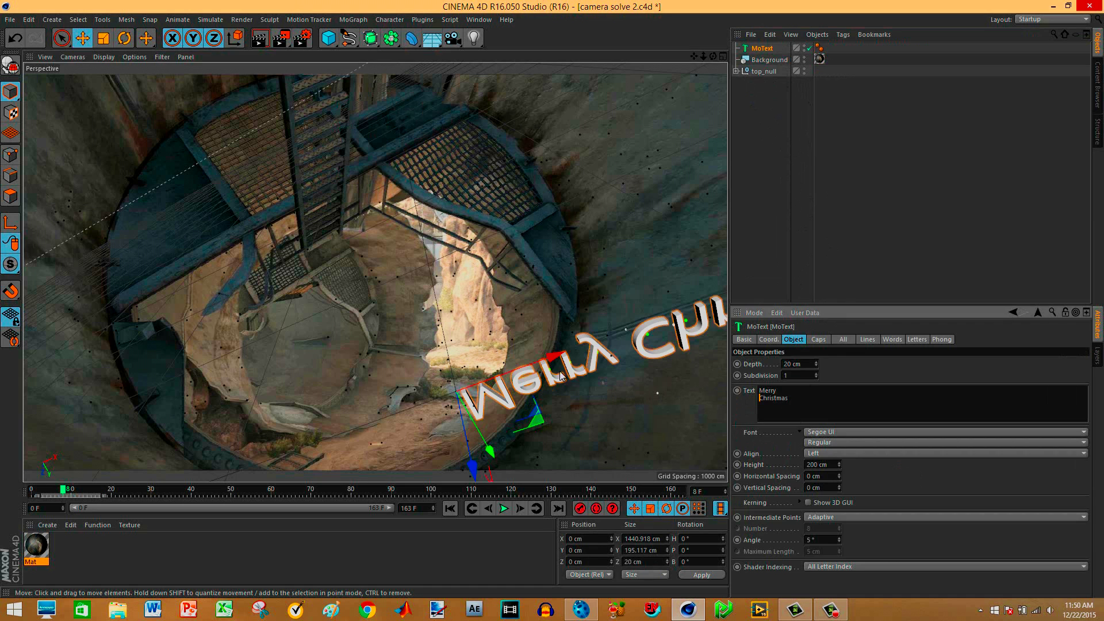
click(526, 307)
click(498, 357)
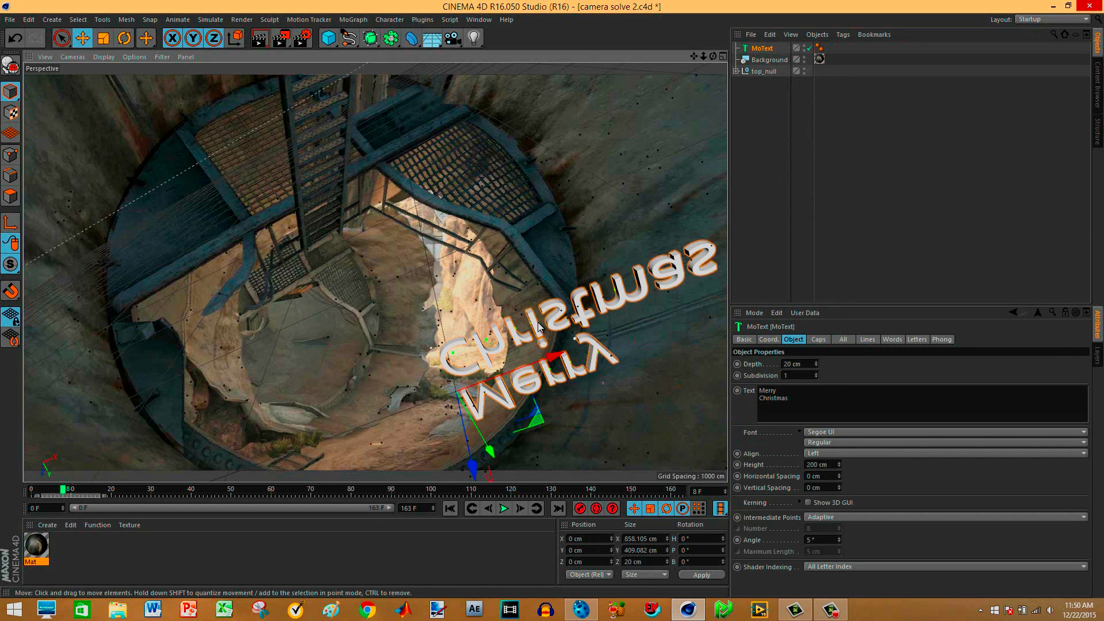
Step: Rotate the MoText object about 139° in pitch so its lettering reads upright in the view
right_click(535, 329)
click(561, 534)
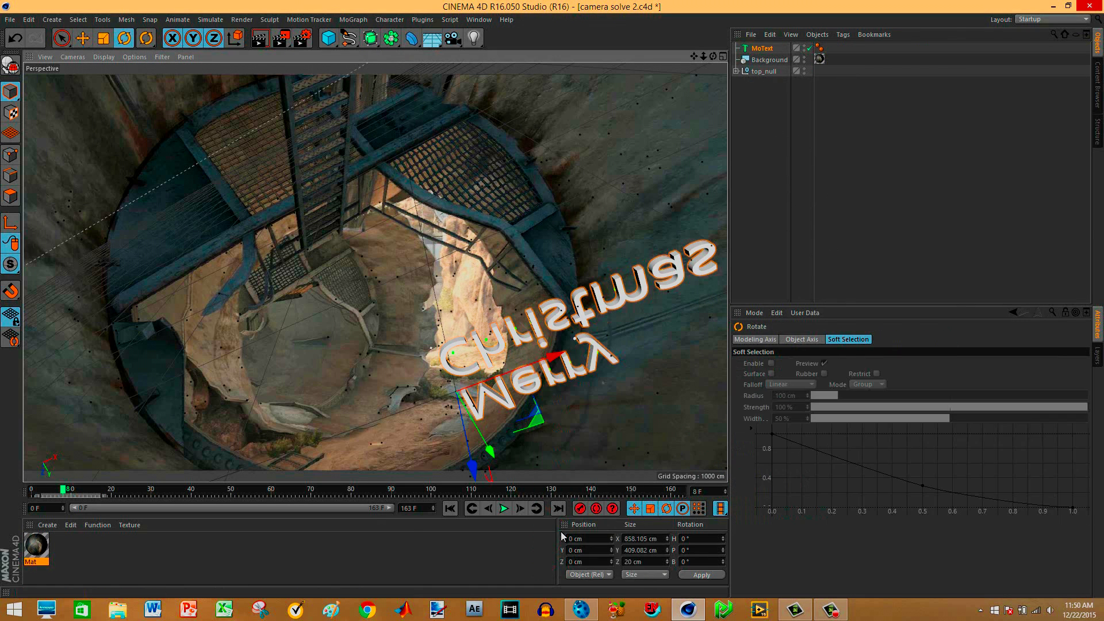
drag(439, 358, 559, 297)
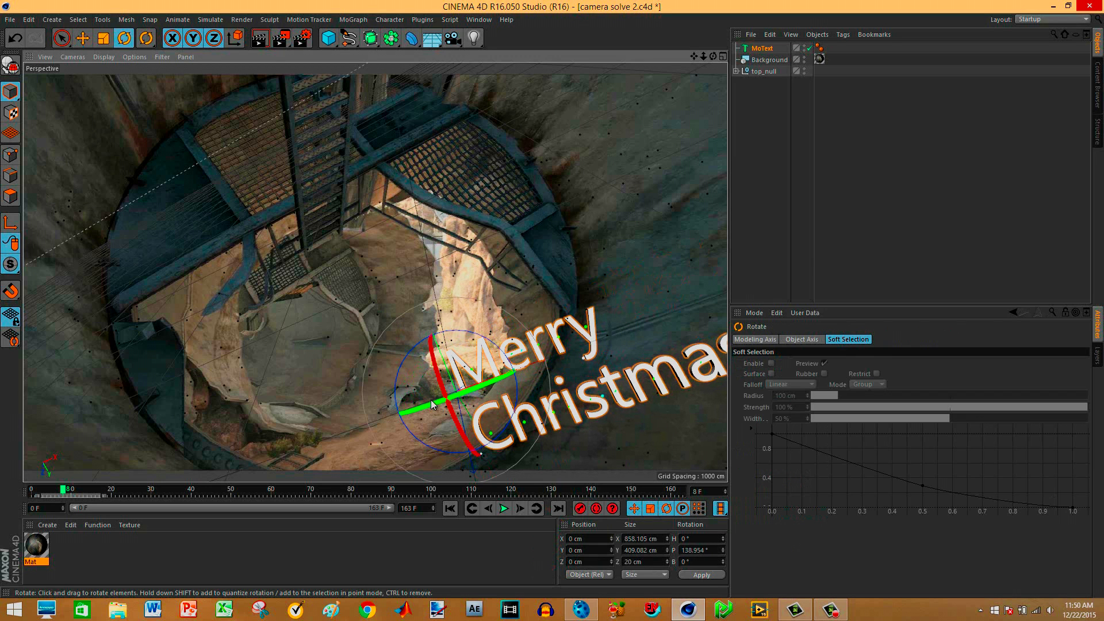
Step: Rotate the "Merry Christmas" text to about H -15.4°, P 154.5°, B 29.3° and shift it toward the middle of the tunnel opening
drag(432, 404, 533, 369)
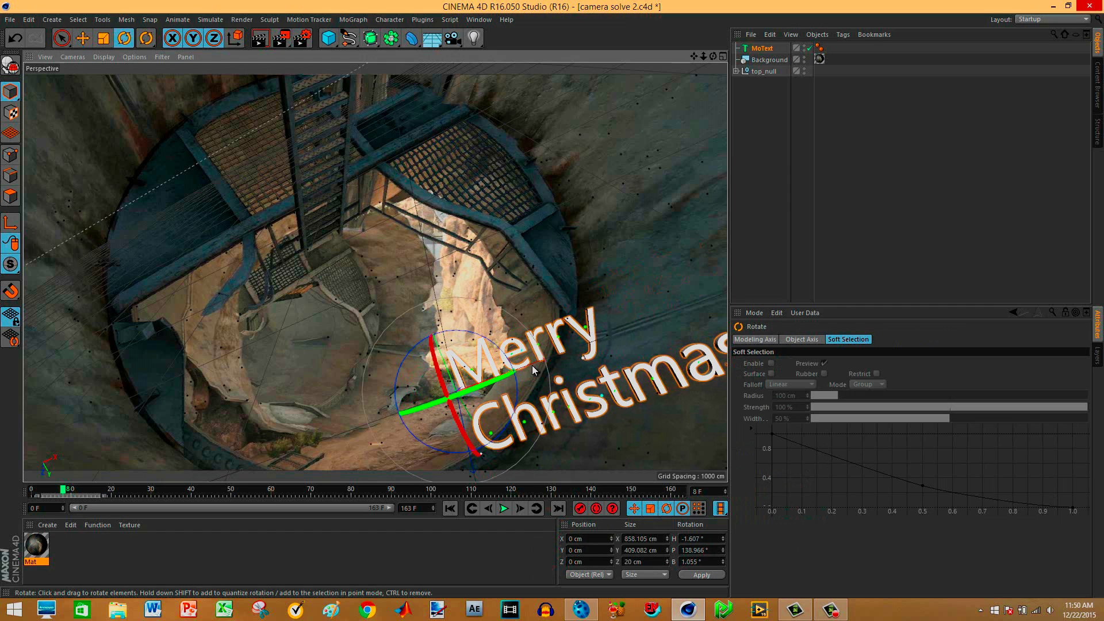
right_click(548, 337)
click(575, 519)
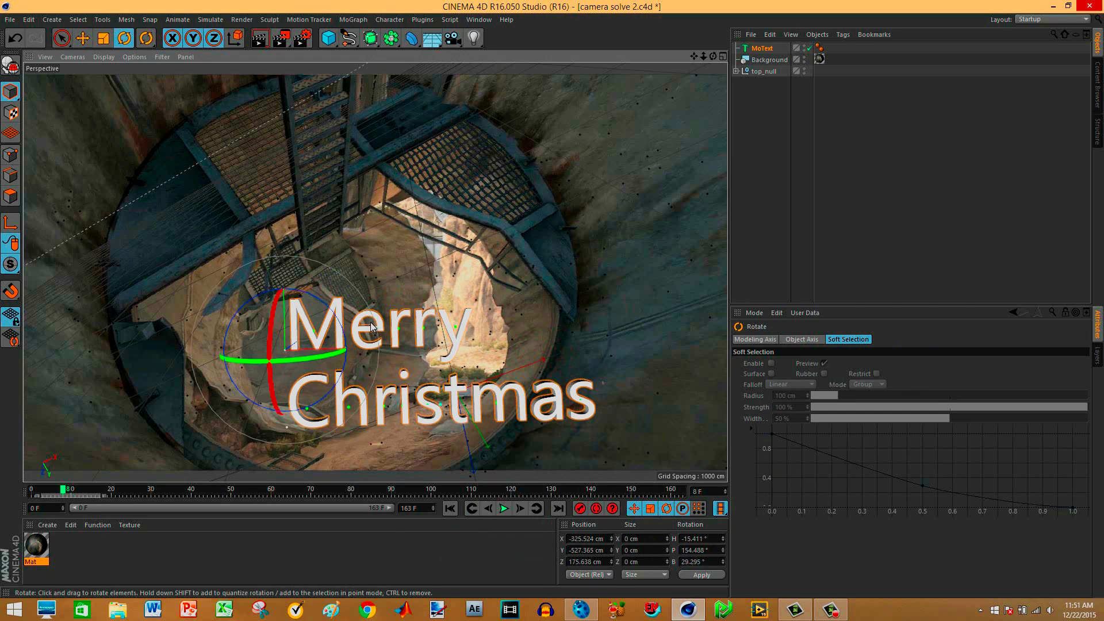
Step: Move the text up across the tunnel opening to about X -429, Y -776, Z 81 cm, and scrub to frame 69 to check its tracking
right_click(371, 322)
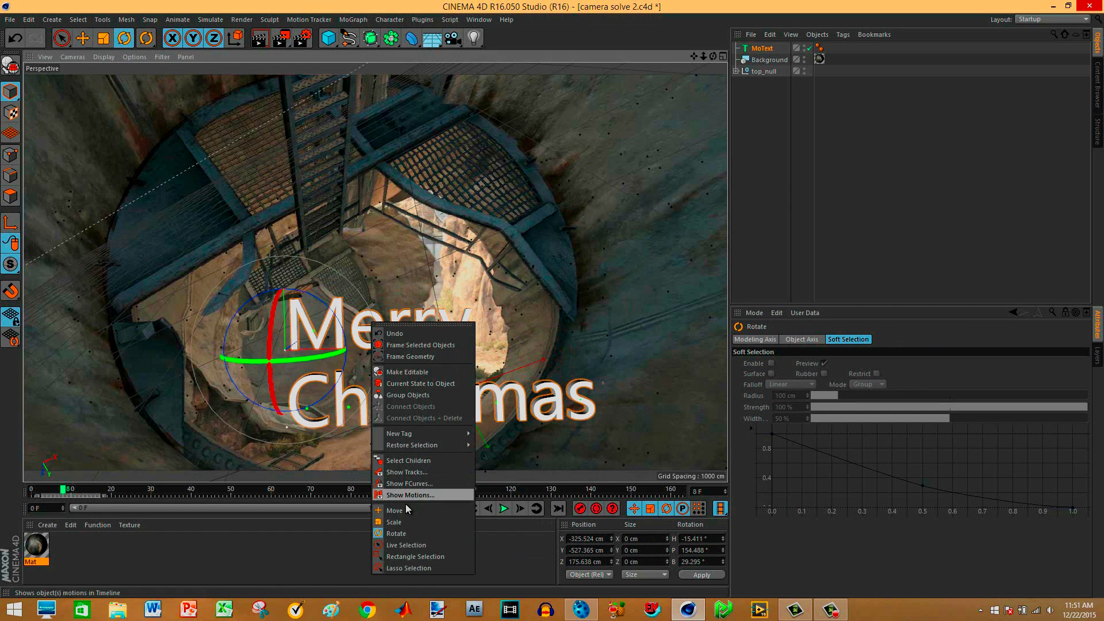
click(403, 512)
drag(291, 313, 315, 284)
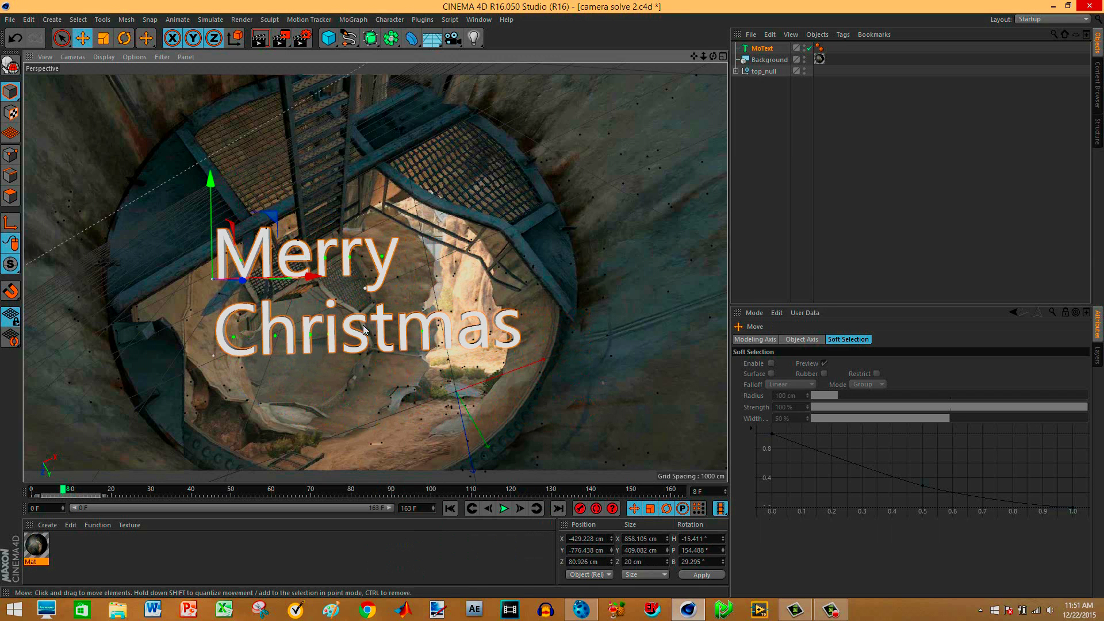
drag(53, 495, 302, 510)
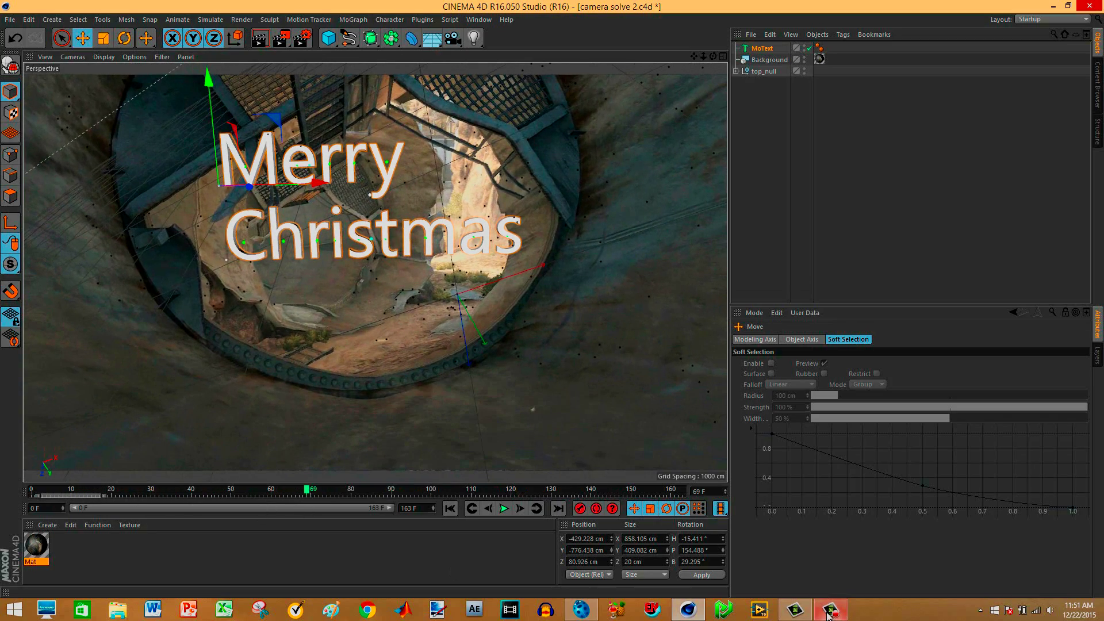
Step: Switch to the desktop and open the c4d1 project in Cinema 4D
click(1053, 7)
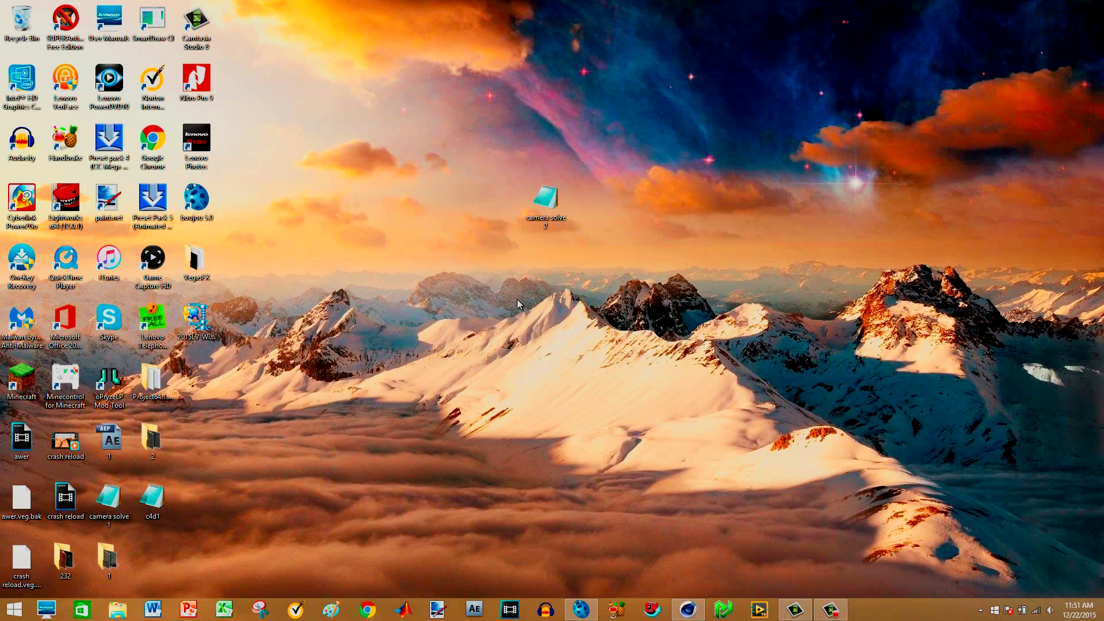
right_click(109, 509)
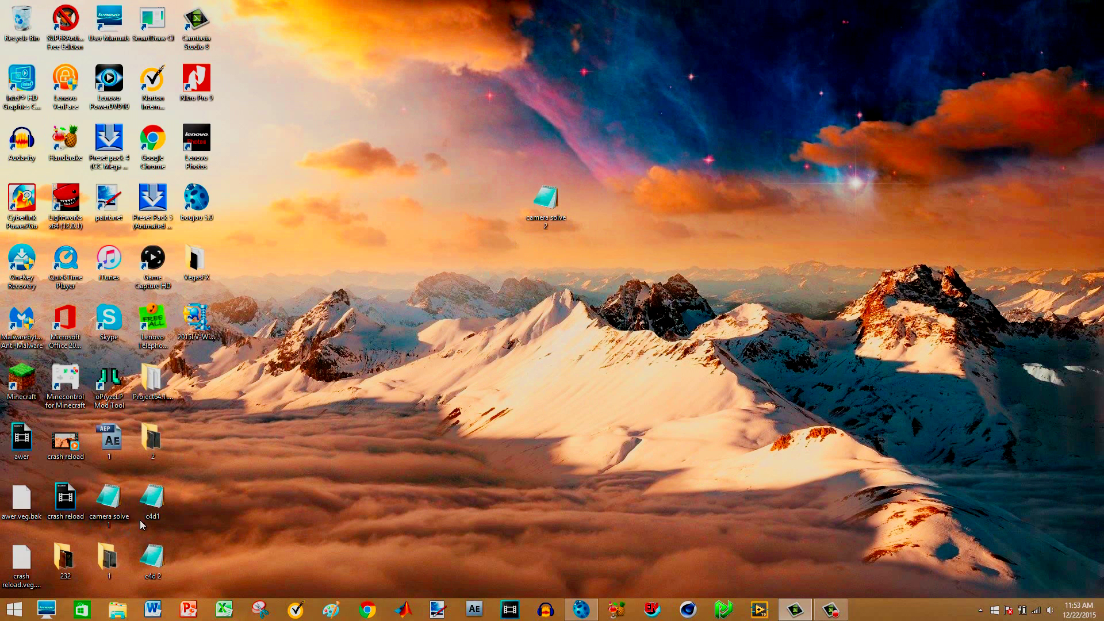
double_click(159, 513)
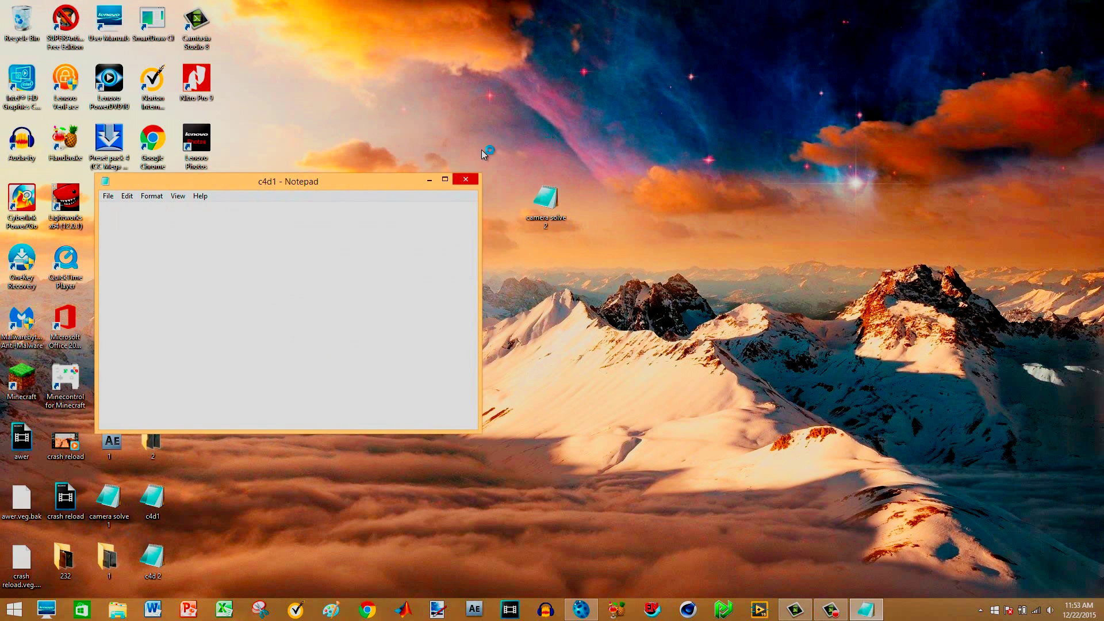
click(466, 179)
right_click(166, 509)
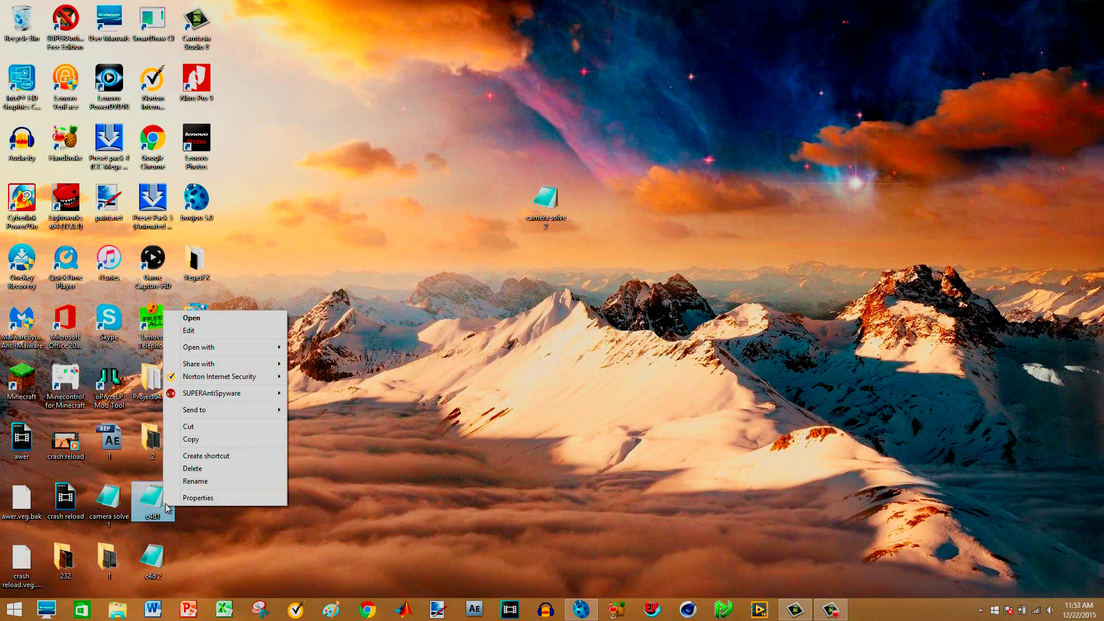
click(658, 172)
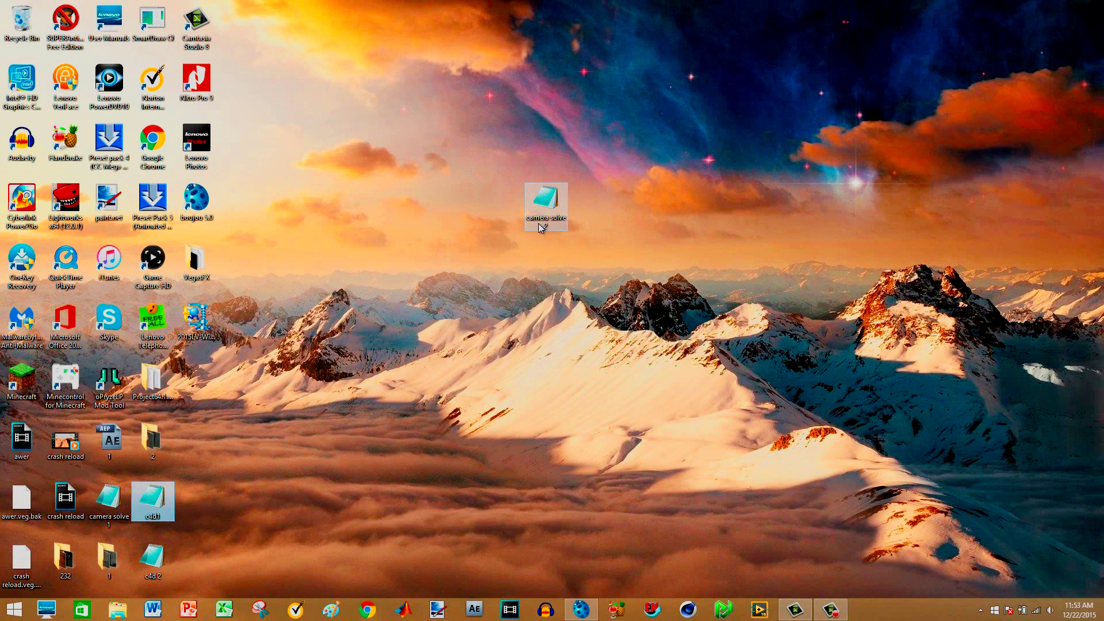
drag(555, 208, 203, 580)
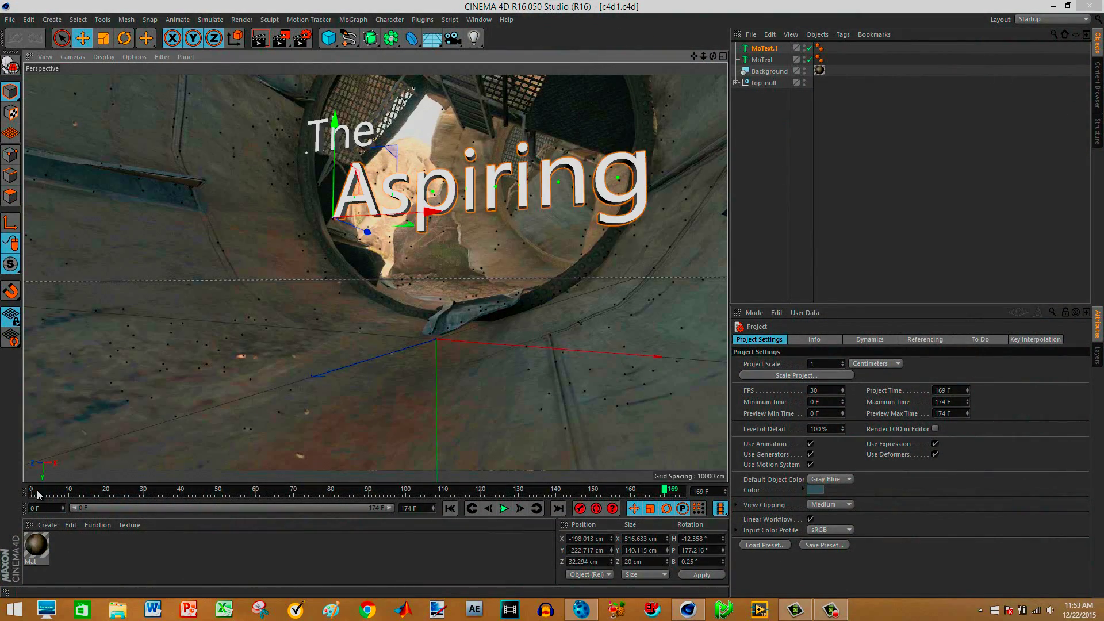
Step: Scrub and play the c4d1 animation to examine how "The Aspiring" text follows the tracked footage, ending at frame 153
click(39, 493)
drag(39, 493, 443, 488)
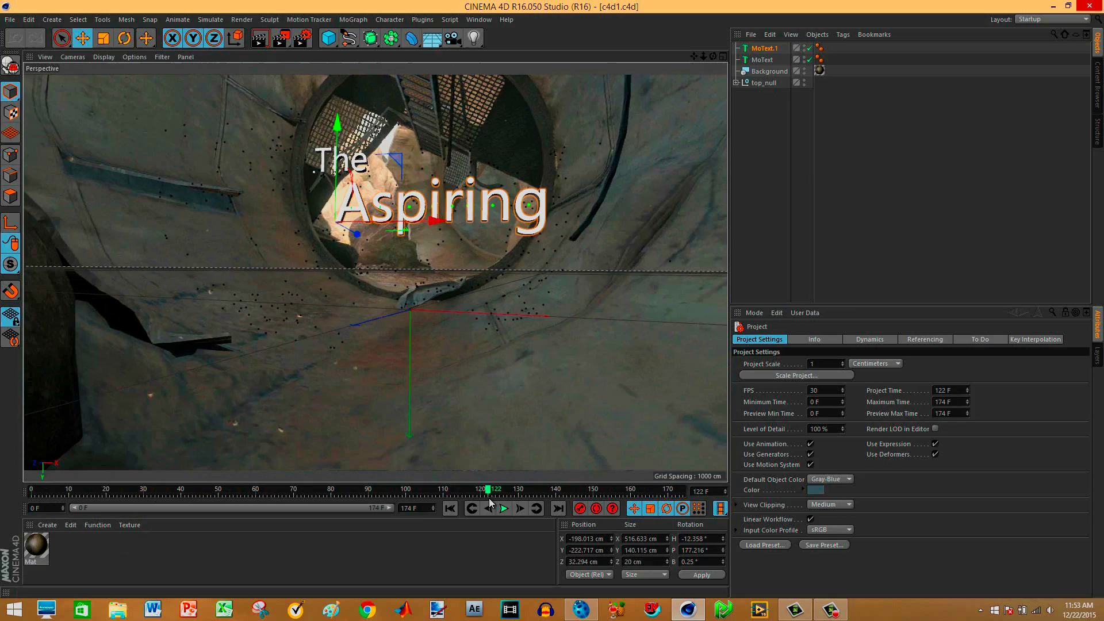
click(504, 509)
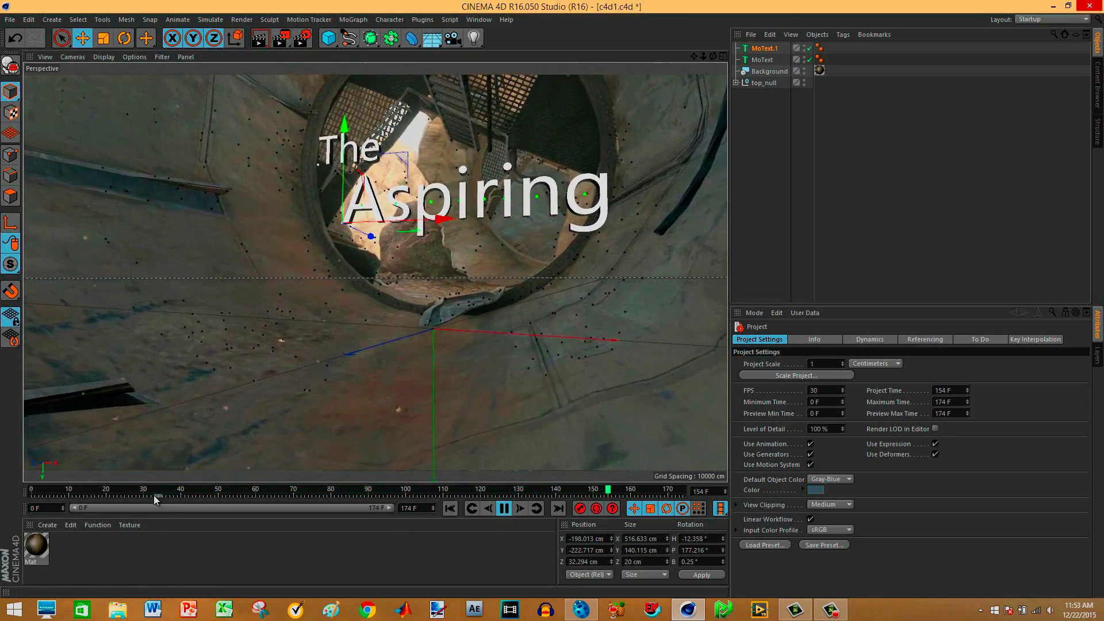
key(F8)
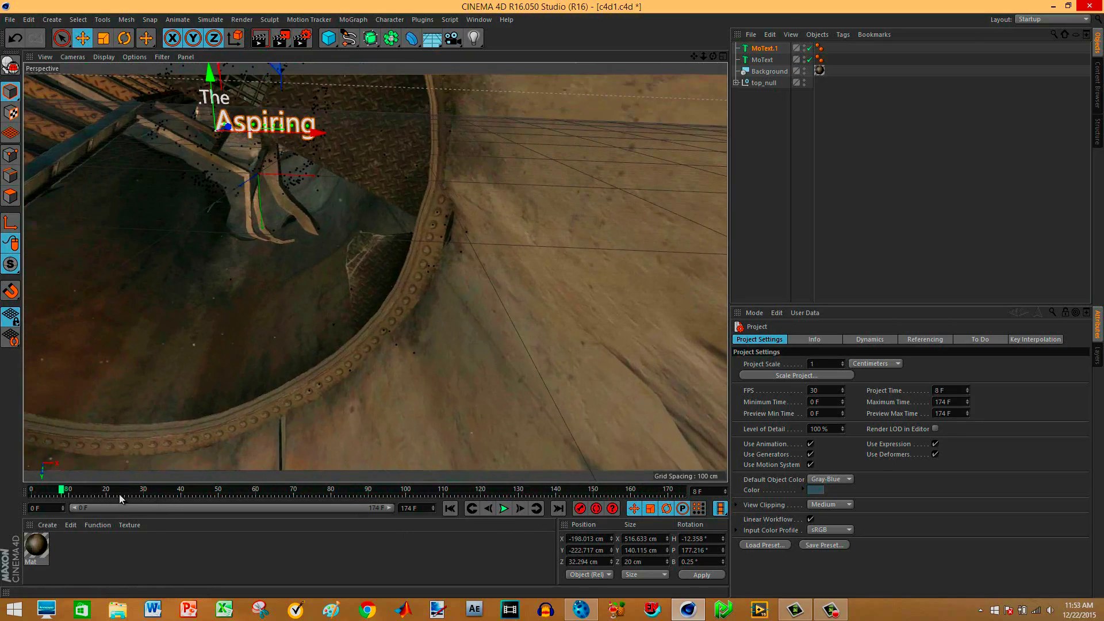
drag(164, 494, 611, 498)
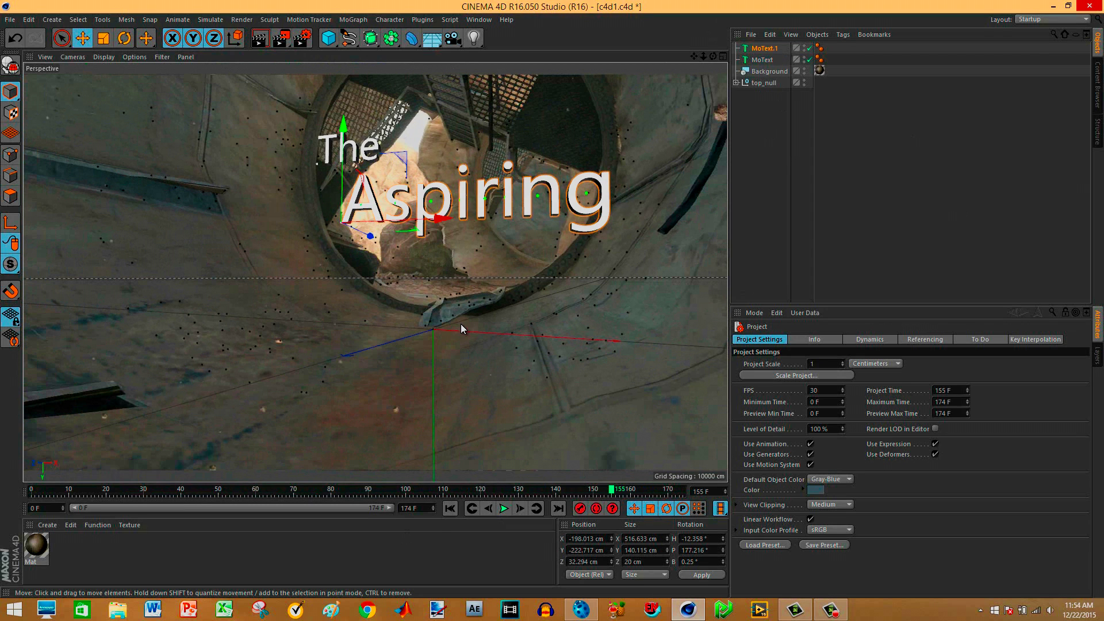
click(314, 495)
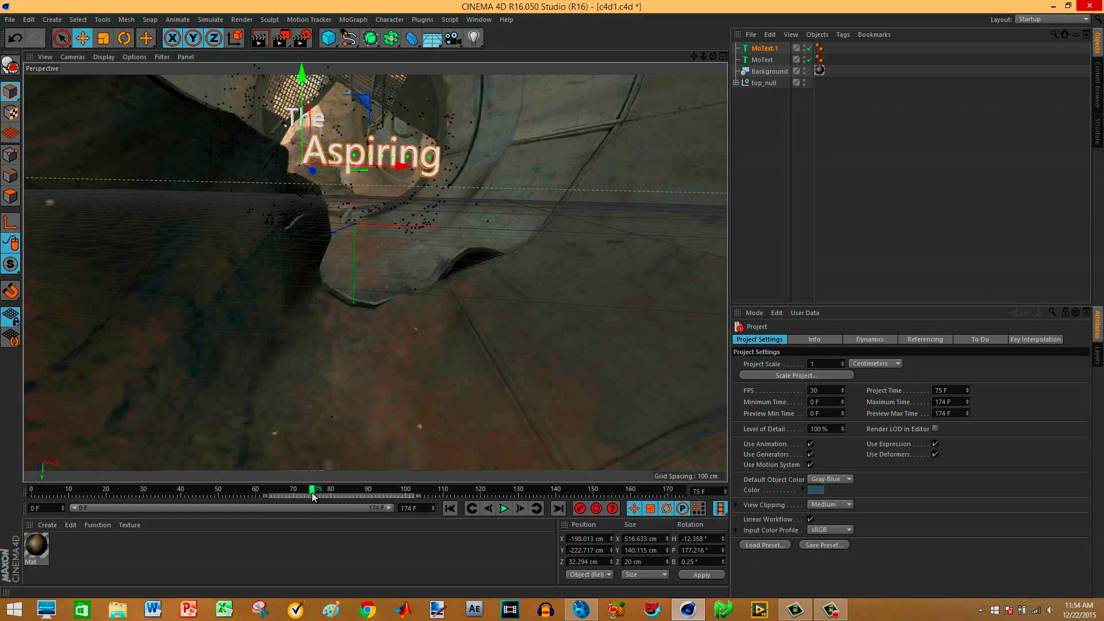
drag(353, 490, 666, 492)
click(604, 492)
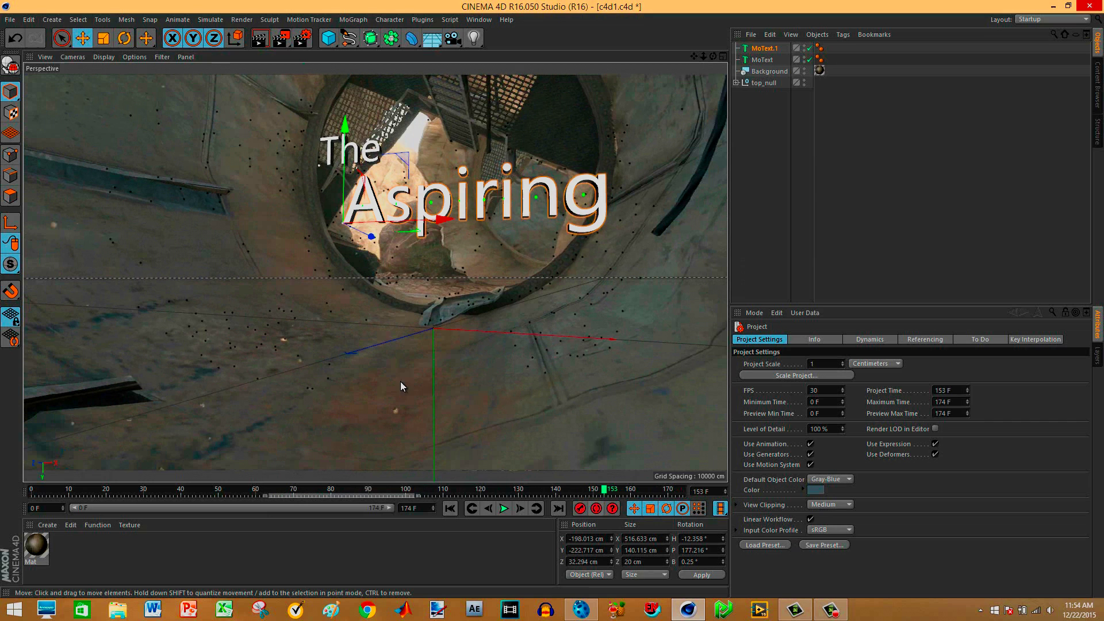